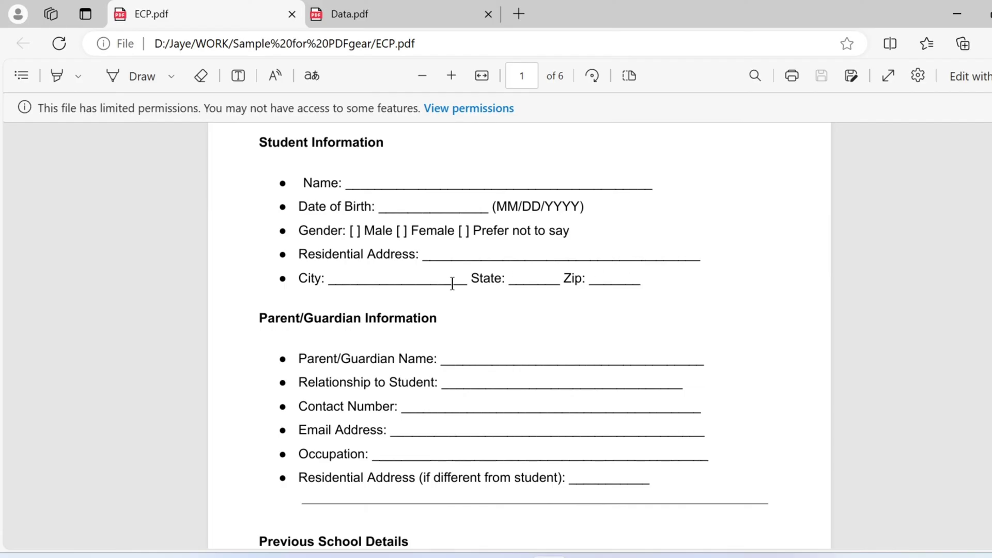
# Step: Review ECP.pdf's permissions, noting that content copying and editing are blocked
pyautogui.click(475, 110)
pyautogui.moveTo(403, 244); pyautogui.dragTo(493, 254)
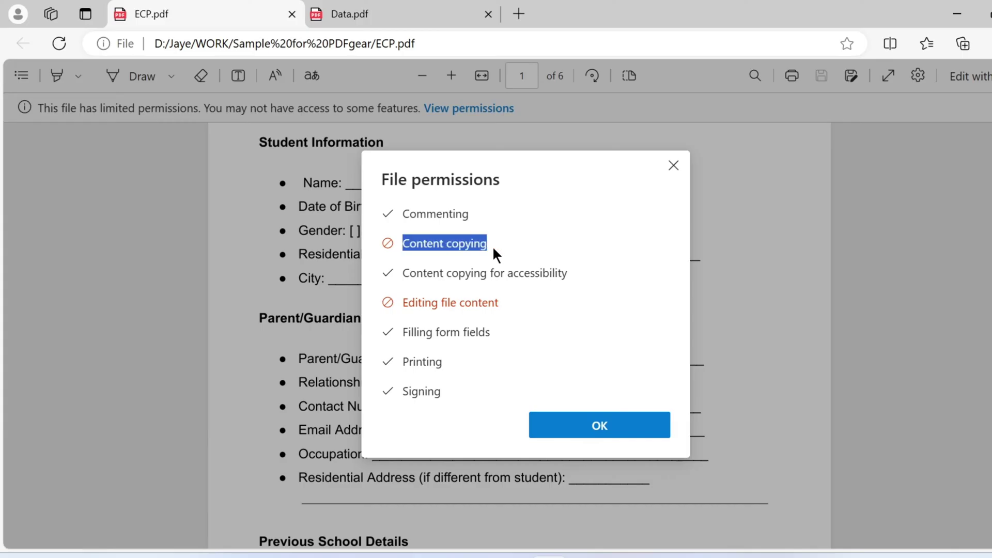
pyautogui.moveTo(399, 307); pyautogui.dragTo(467, 304)
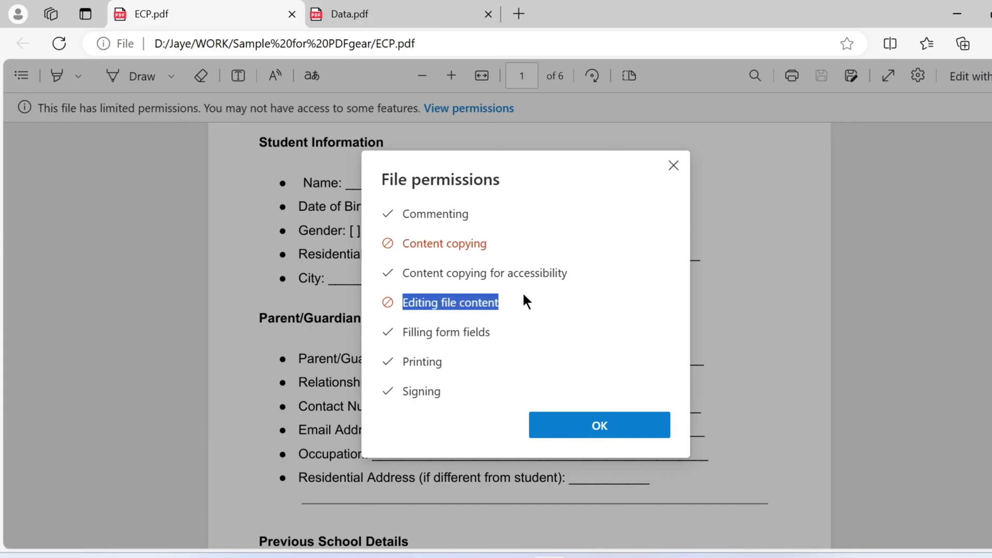
pyautogui.click(614, 426)
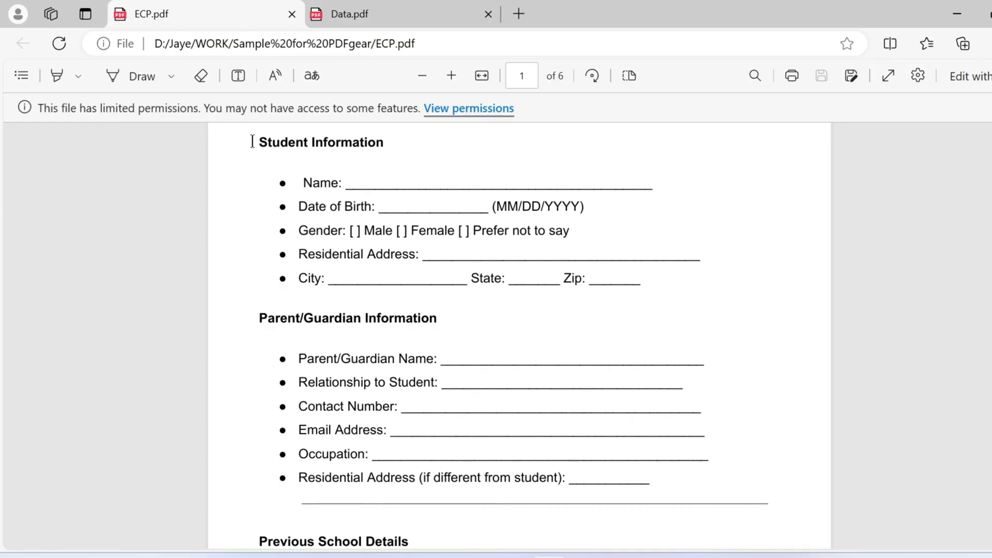
# Step: Try copying the 'Student Information' heading and confirm nothing reached the clipboard
pyautogui.moveTo(252, 143); pyautogui.dragTo(385, 143)
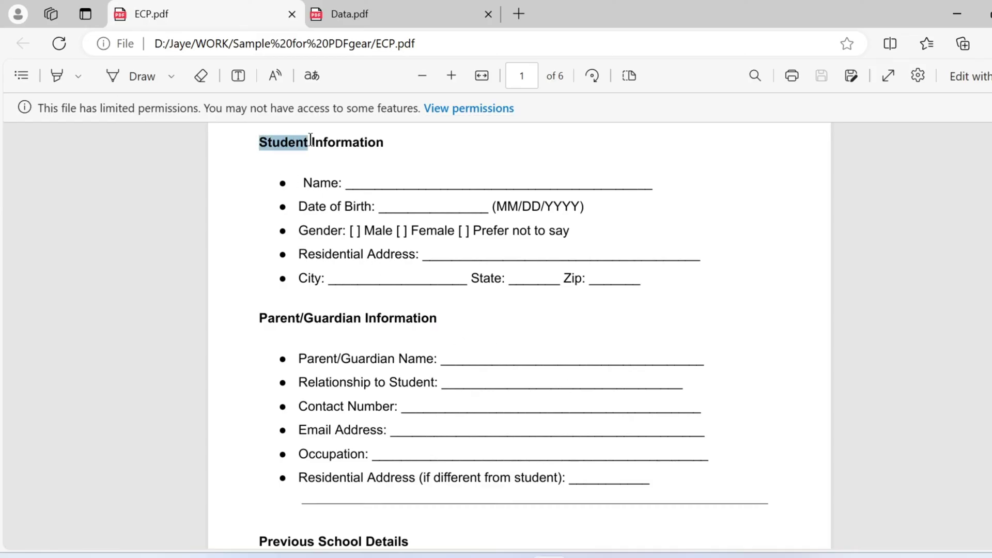
pyautogui.rightClick(366, 145)
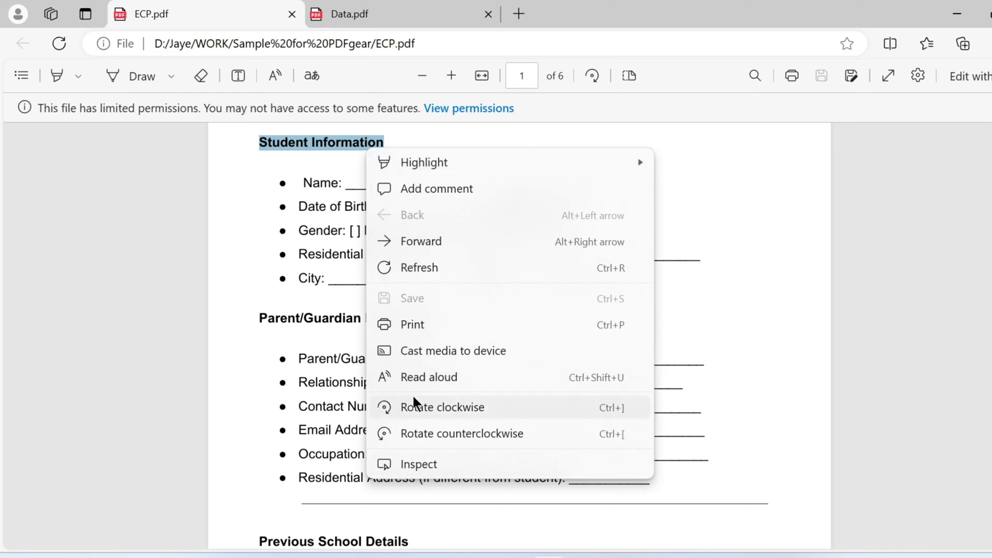
pyautogui.click(310, 153)
pyautogui.moveTo(257, 142); pyautogui.dragTo(386, 144)
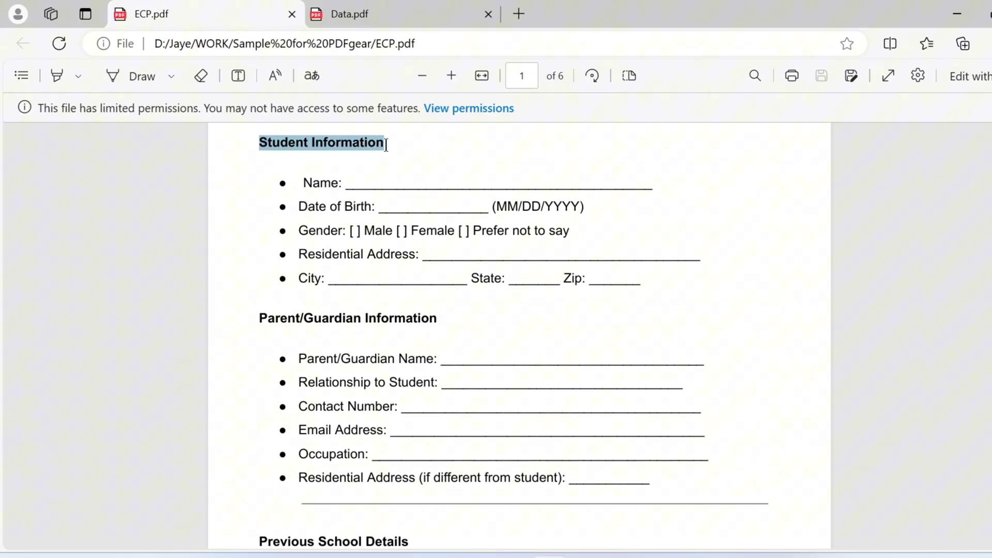
pyautogui.press('super+v')
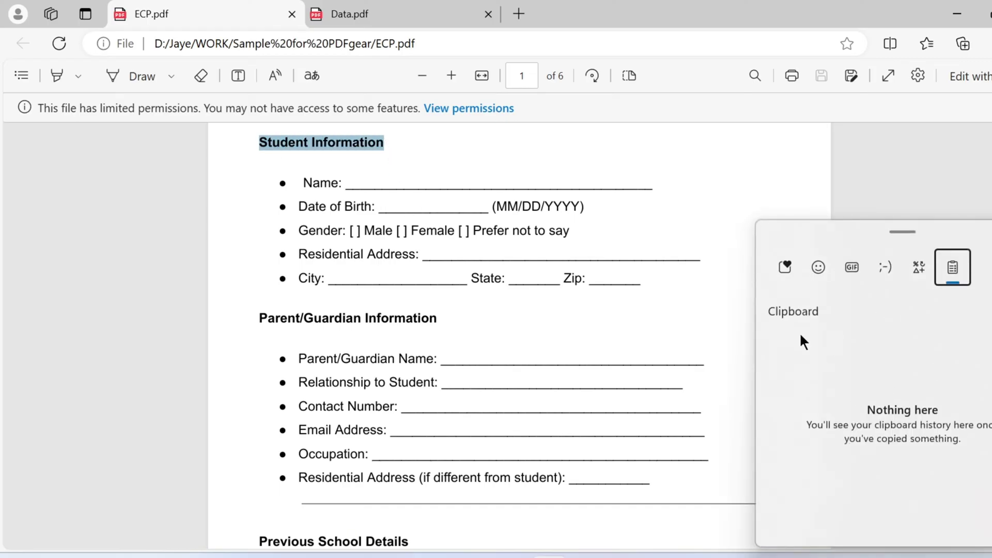
pyautogui.press('Escape')
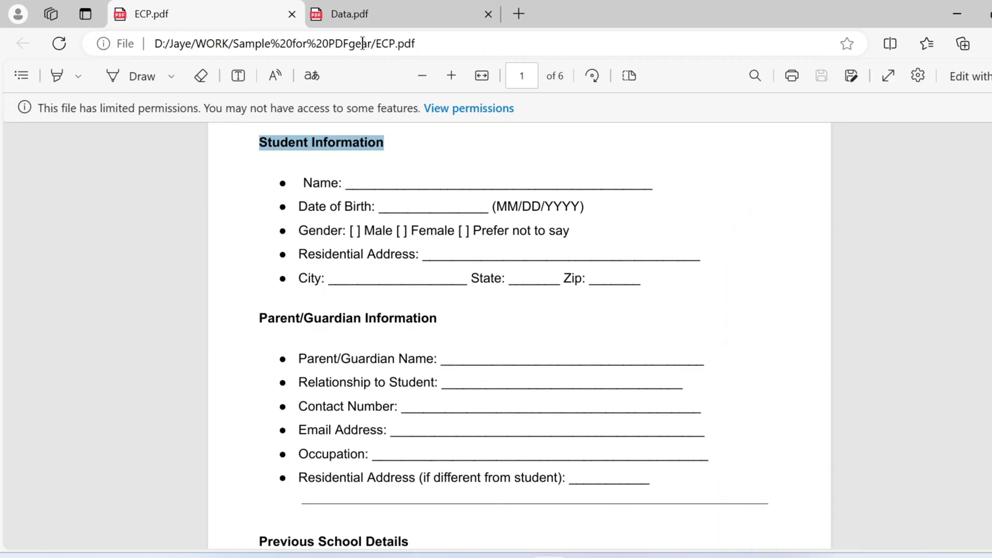
# Step: Copy 'Customer Name' from Data.pdf, confirm it in clipboard history, and return to ECP.pdf
pyautogui.click(349, 13)
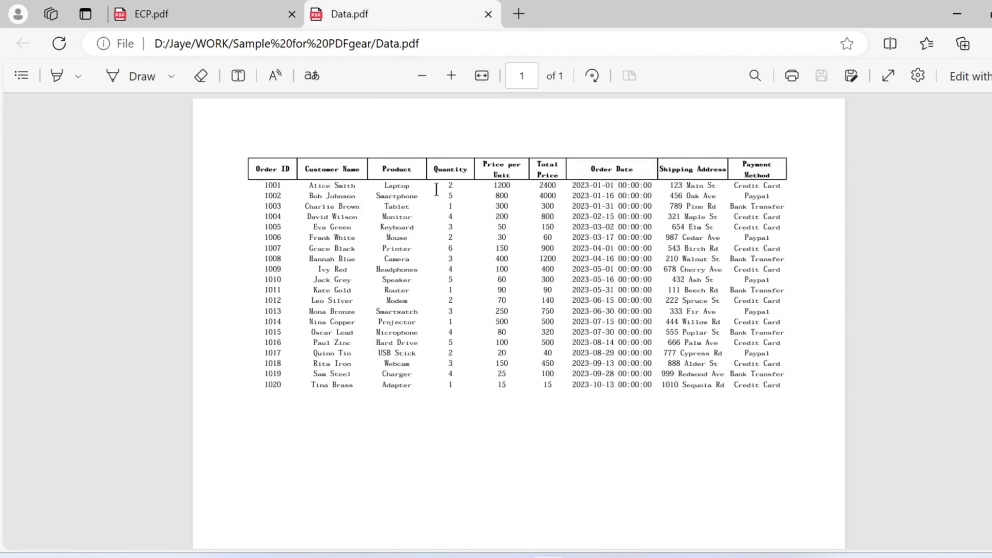
pyautogui.moveTo(311, 169); pyautogui.dragTo(361, 166)
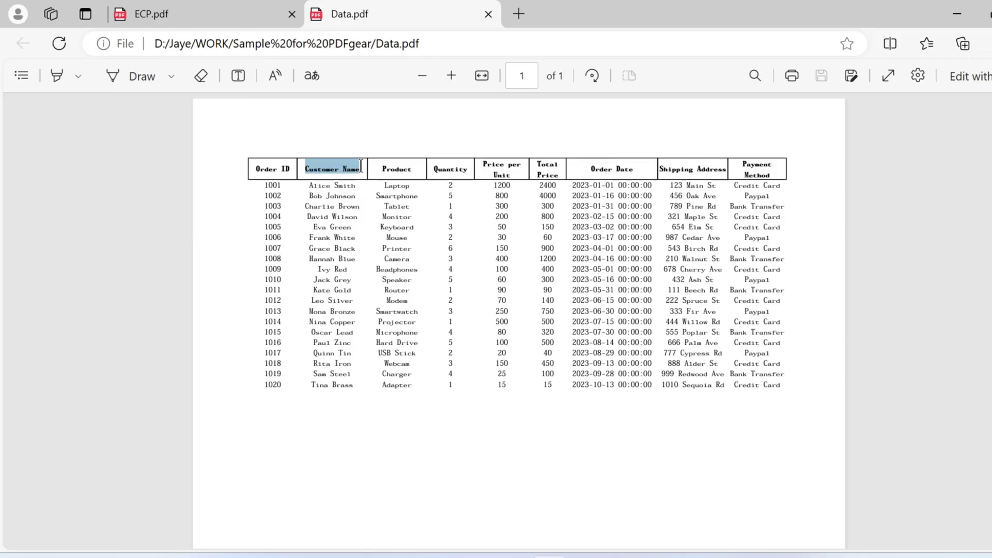
pyautogui.rightClick(344, 171)
pyautogui.click(391, 239)
pyautogui.press('super+v')
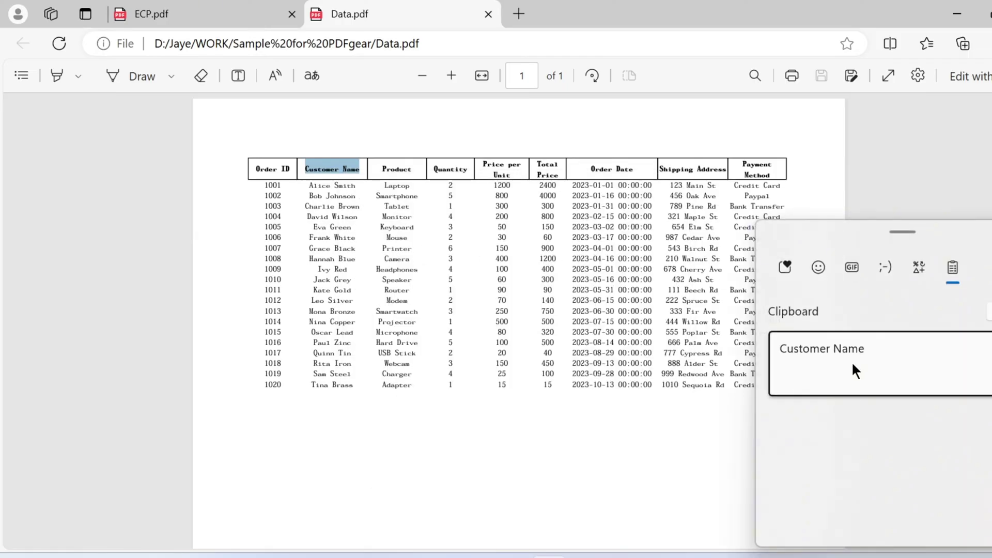
pyautogui.click(356, 270)
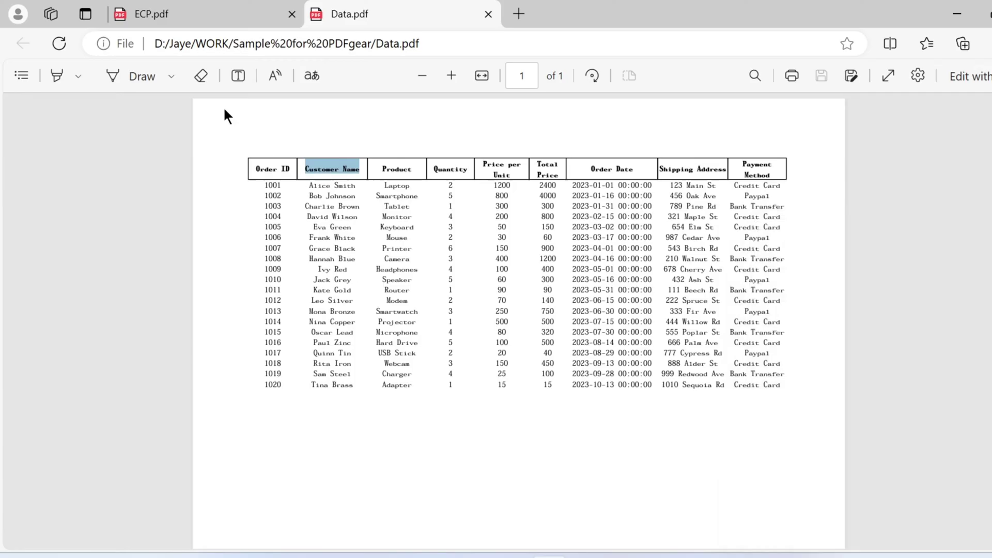
pyautogui.click(189, 10)
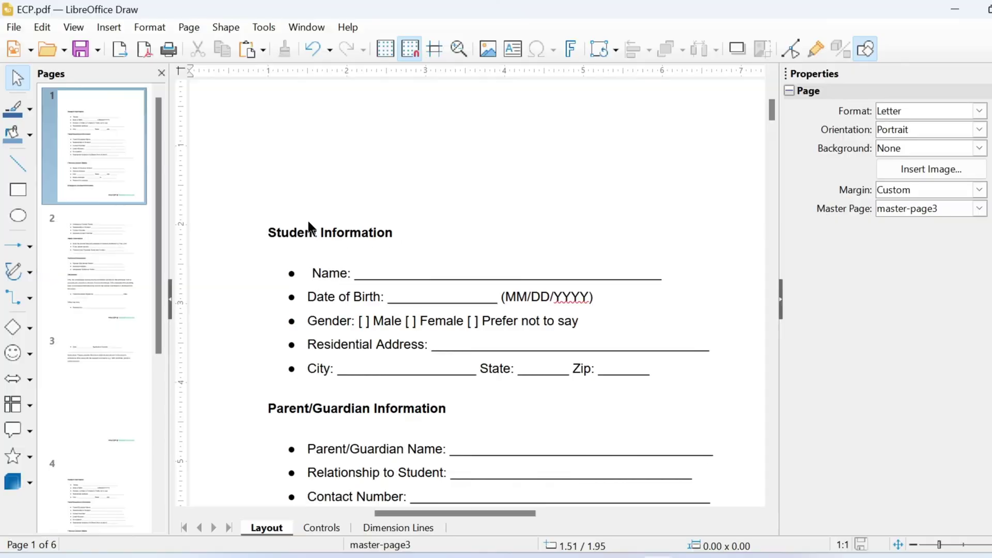
# Step: Replace 'Student' with 'Teacher' so the heading reads 'Teacher Information'
pyautogui.click(309, 227)
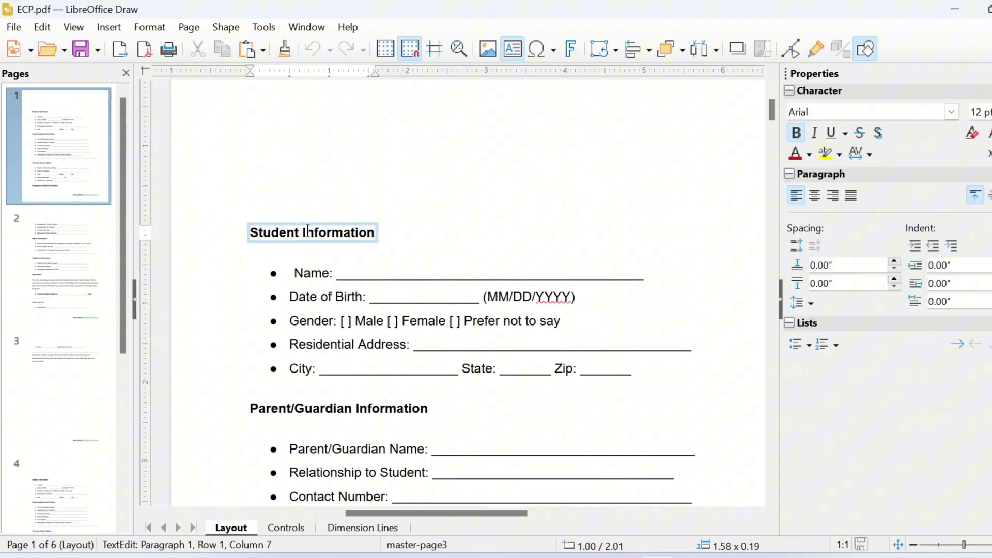
pyautogui.click(300, 234)
pyautogui.press('BackSpace')
pyautogui.press('BackSpace')
pyautogui.press('BackSpace')
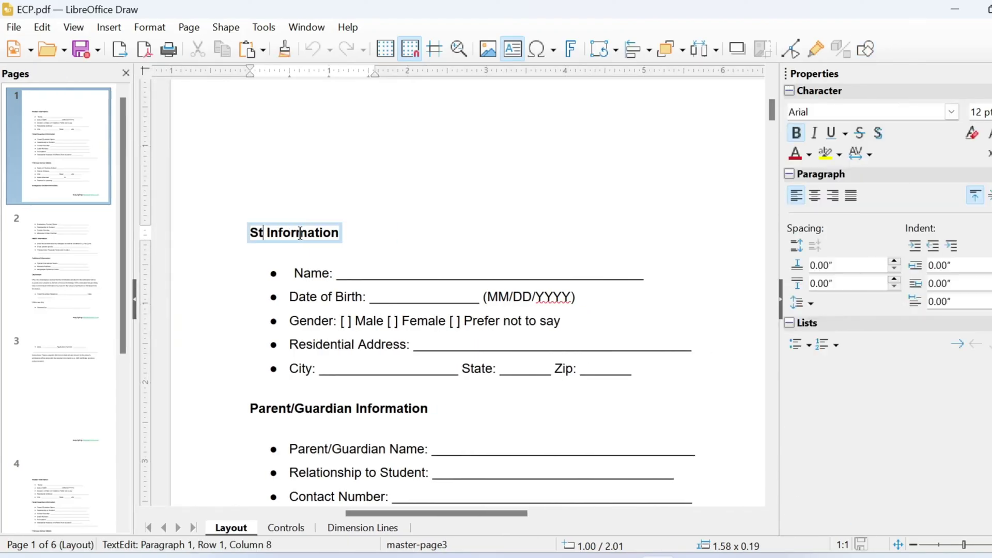
pyautogui.press('BackSpace')
pyautogui.press('BackSpace')
pyautogui.write('T')
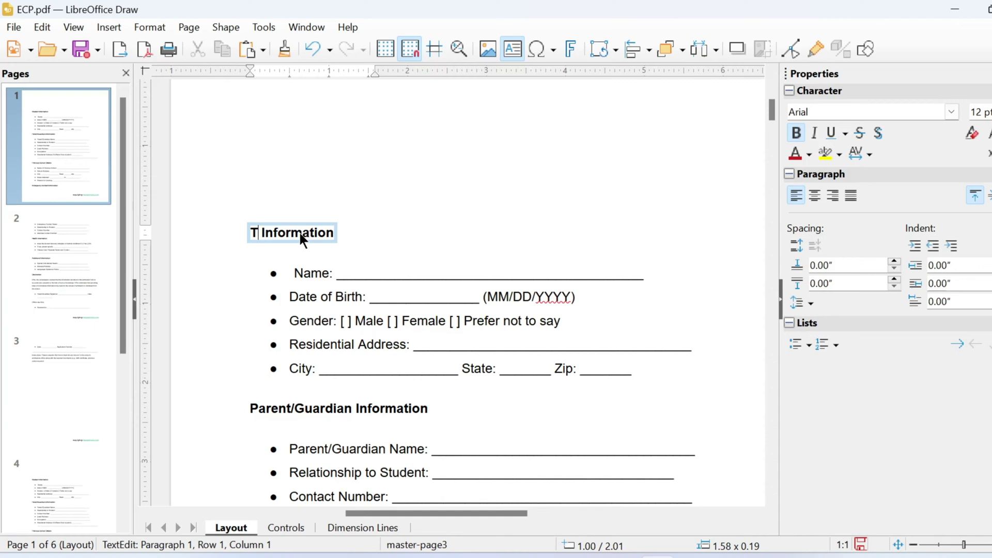
pyautogui.write('eacher')
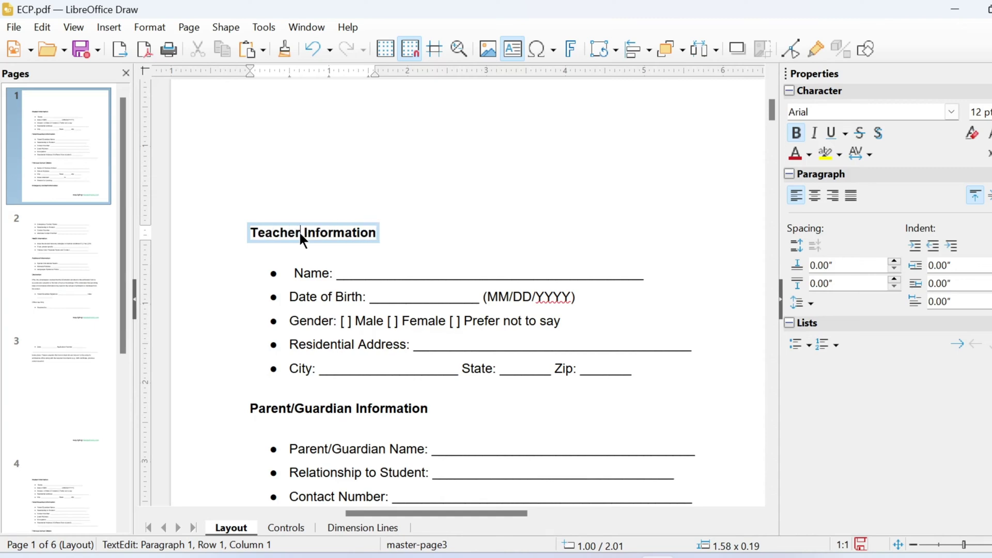
pyautogui.click(335, 272)
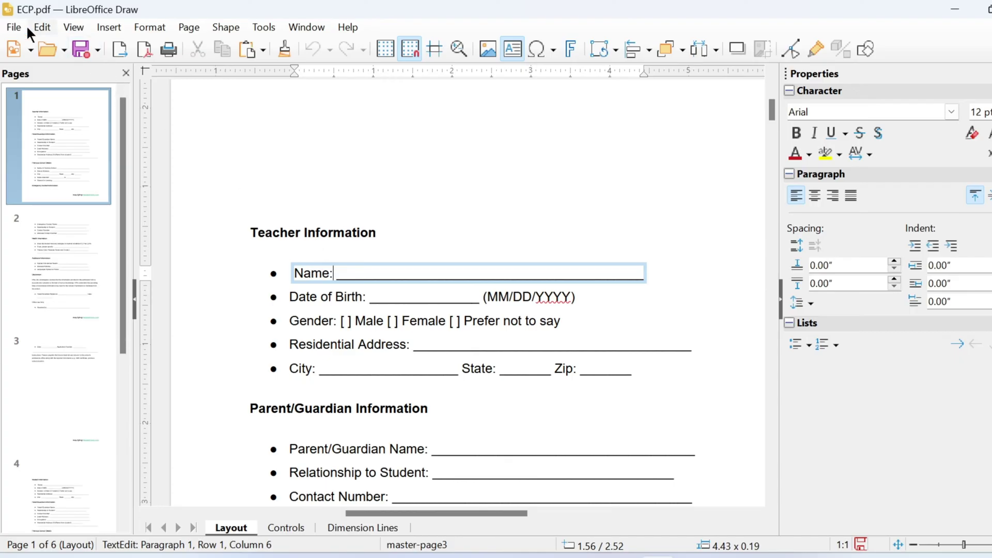
pyautogui.click(80, 49)
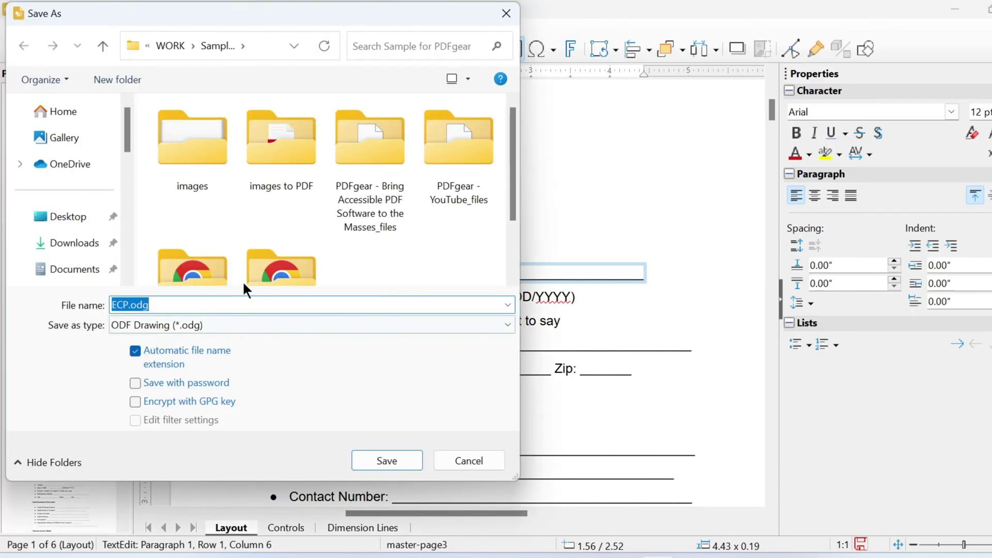
# Step: Cancel the ODG save and export the drawing as a PDF named ECPExport.pdf
pyautogui.click(506, 14)
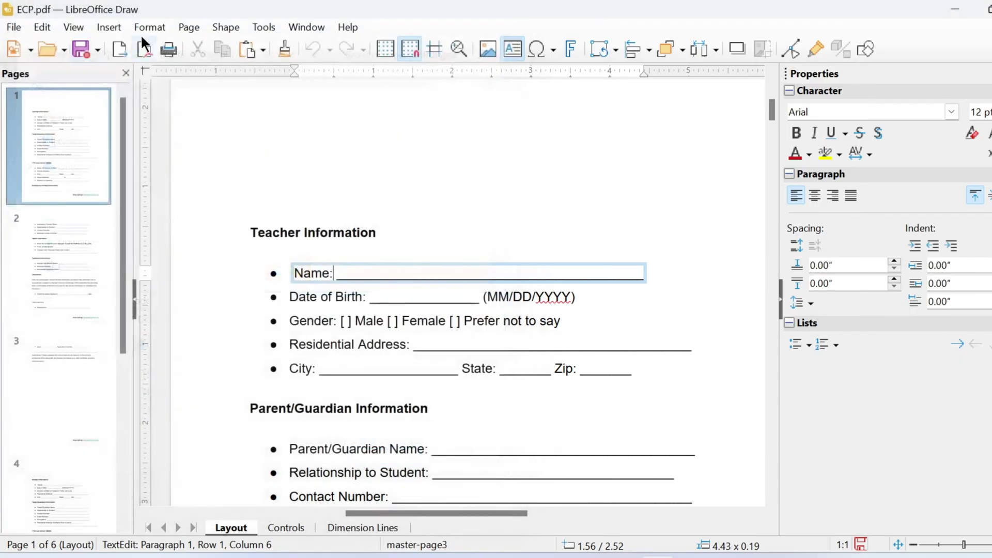
pyautogui.click(14, 27)
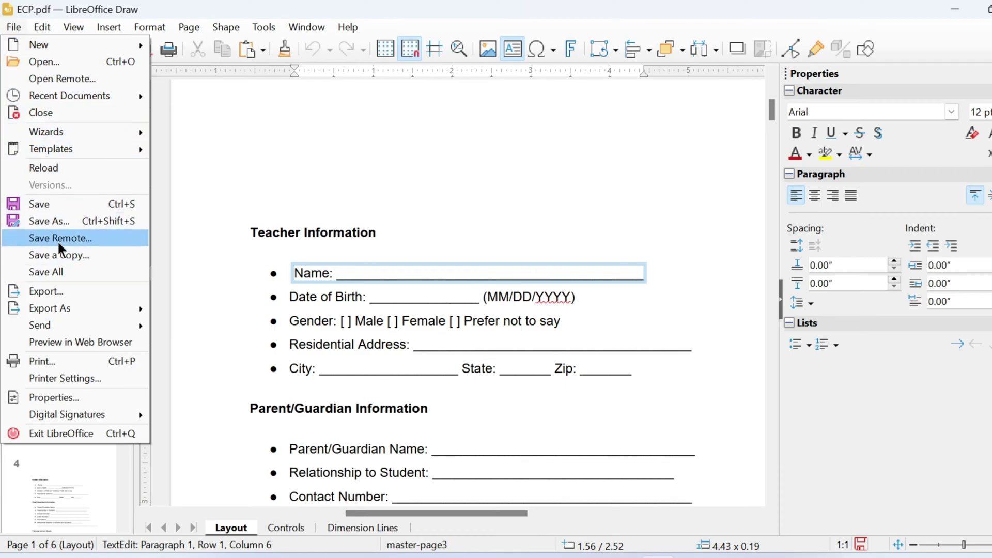
pyautogui.moveTo(50, 308)
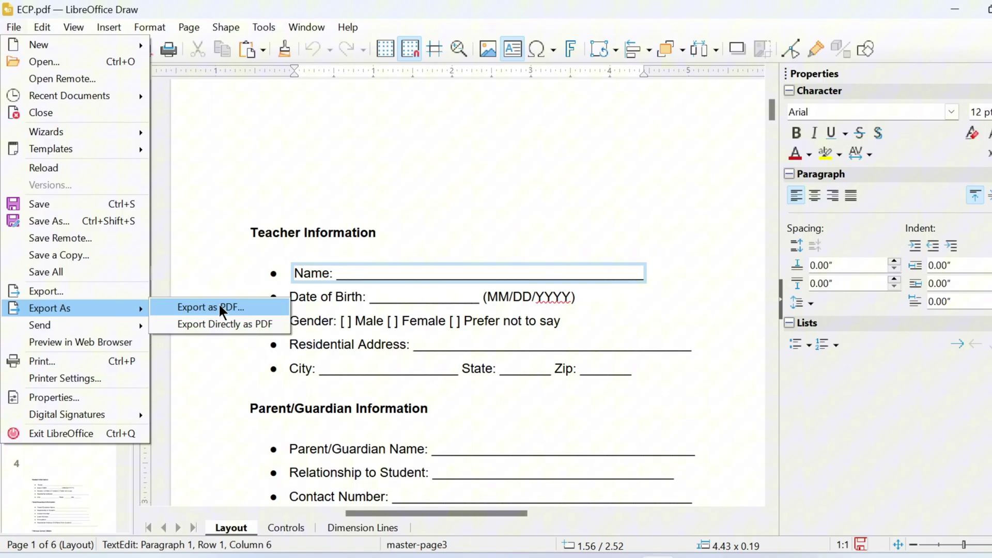
pyautogui.click(218, 307)
pyautogui.press('Right')
pyautogui.write('Exp')
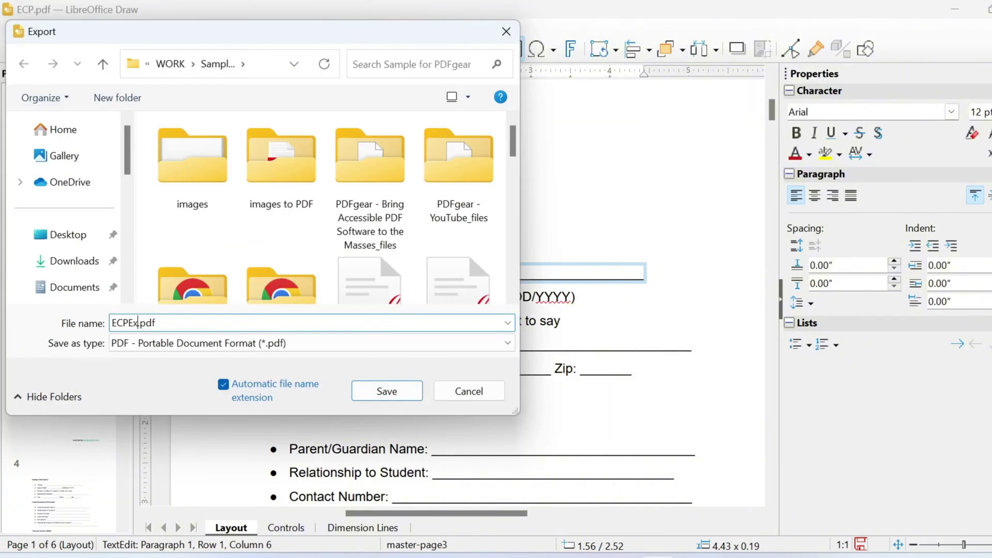
pyautogui.write('ort')
pyautogui.click(392, 390)
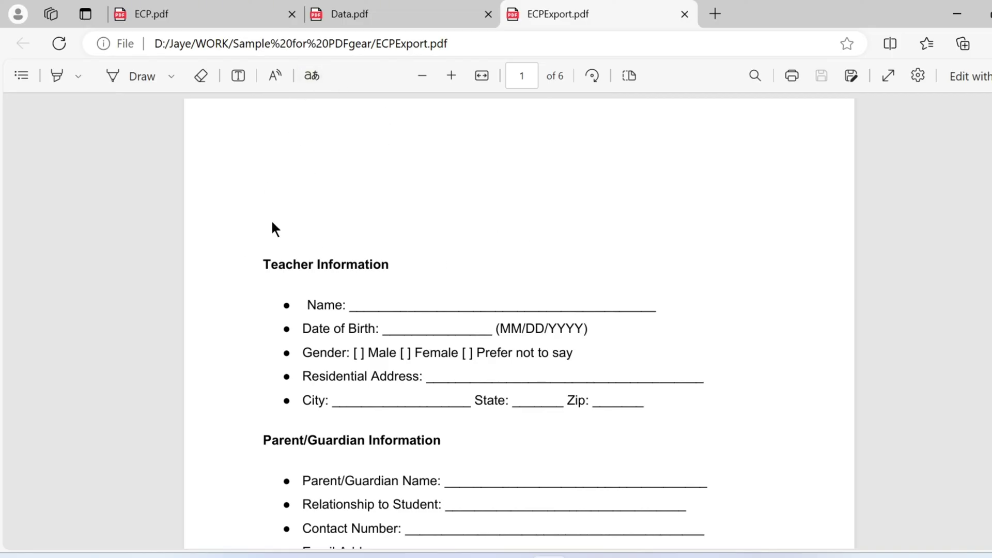
# Step: Copy the 'Teacher Information' heading from ECPExport.pdf and check it in clipboard history
pyautogui.moveTo(248, 264); pyautogui.dragTo(418, 264)
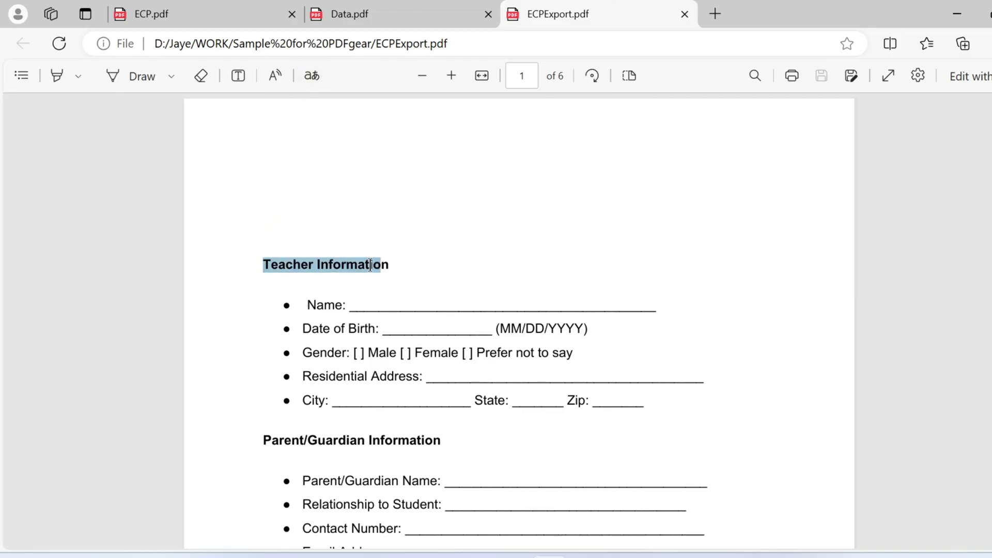
pyautogui.click(344, 264)
pyautogui.moveTo(262, 264); pyautogui.dragTo(394, 265)
pyautogui.rightClick(393, 266)
pyautogui.click(433, 313)
pyautogui.press('super+v')
pyautogui.moveTo(859, 235)
pyautogui.mouseDown()
pyautogui.moveTo(831, 248)
pyautogui.moveTo(517, 167)
pyautogui.mouseUp()
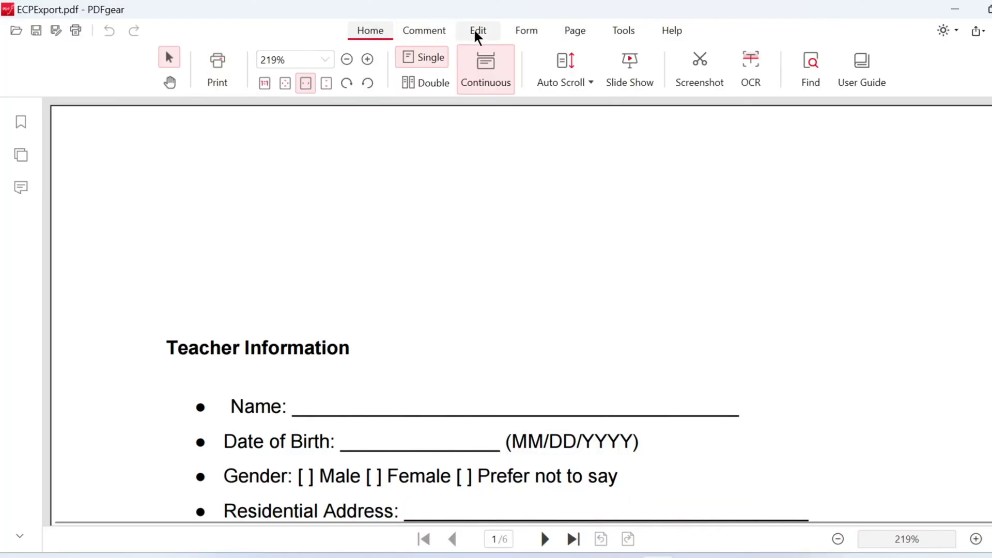
# Step: Edit the heading to 'Teacher & Student Information' and save the PDF
pyautogui.click(476, 35)
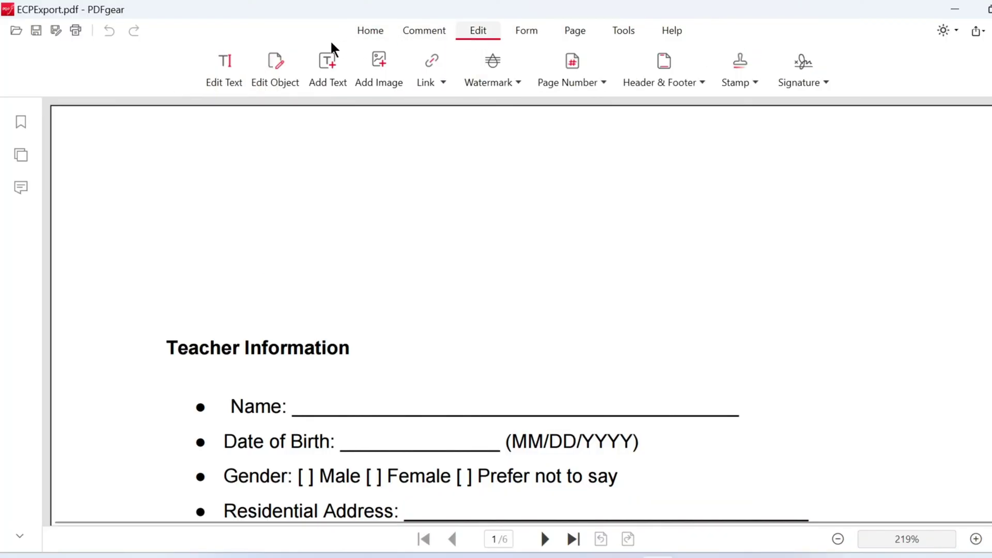
pyautogui.click(224, 63)
pyautogui.click(207, 332)
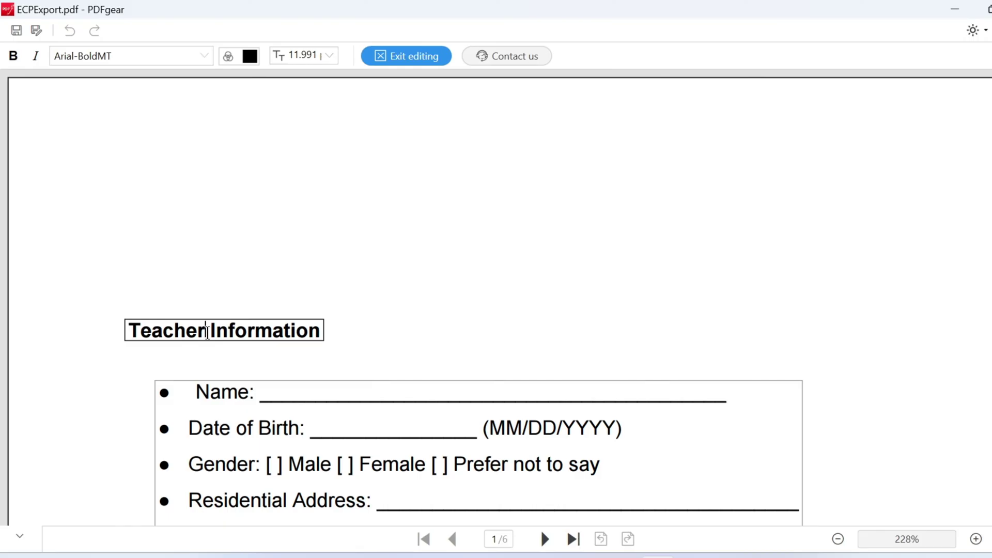
pyautogui.write('& ')
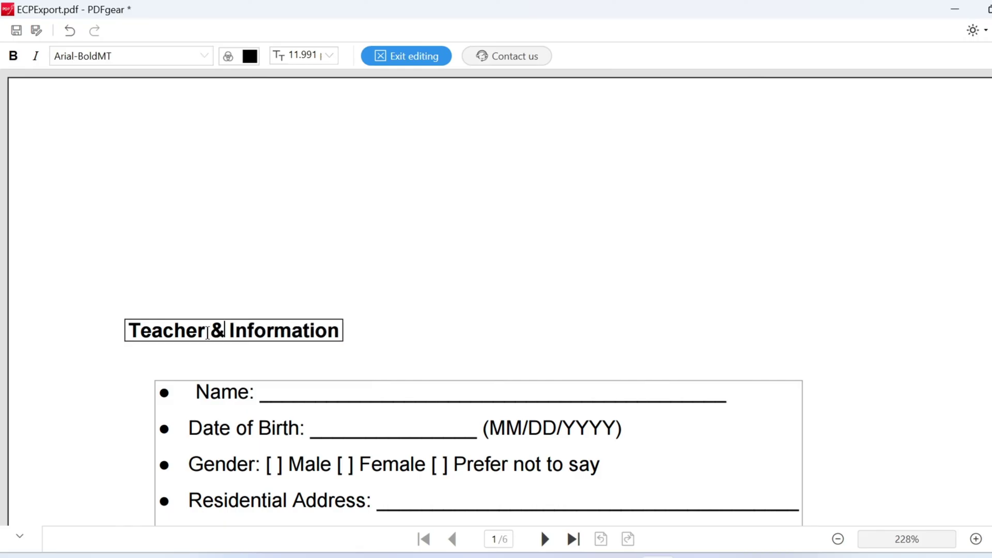
pyautogui.write('Stude')
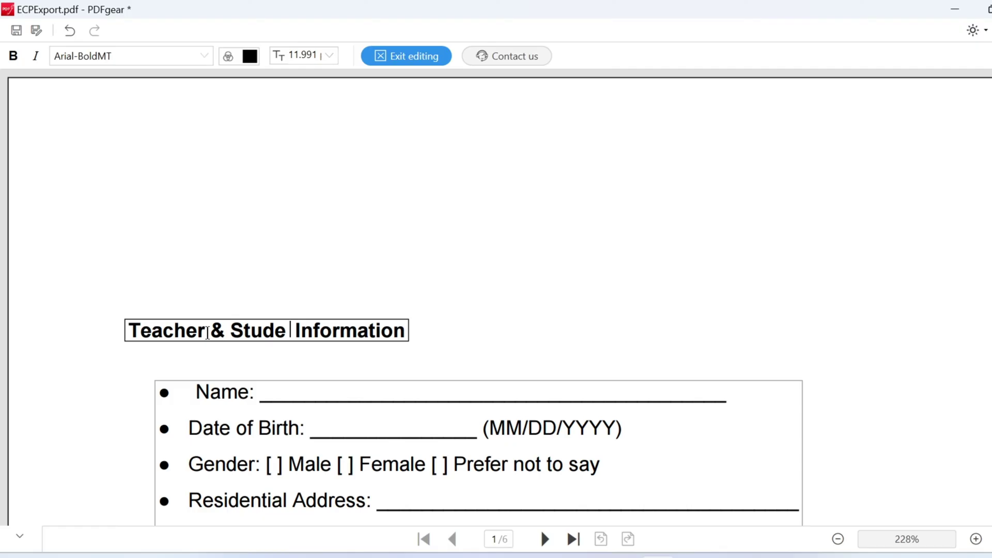
pyautogui.write('nt')
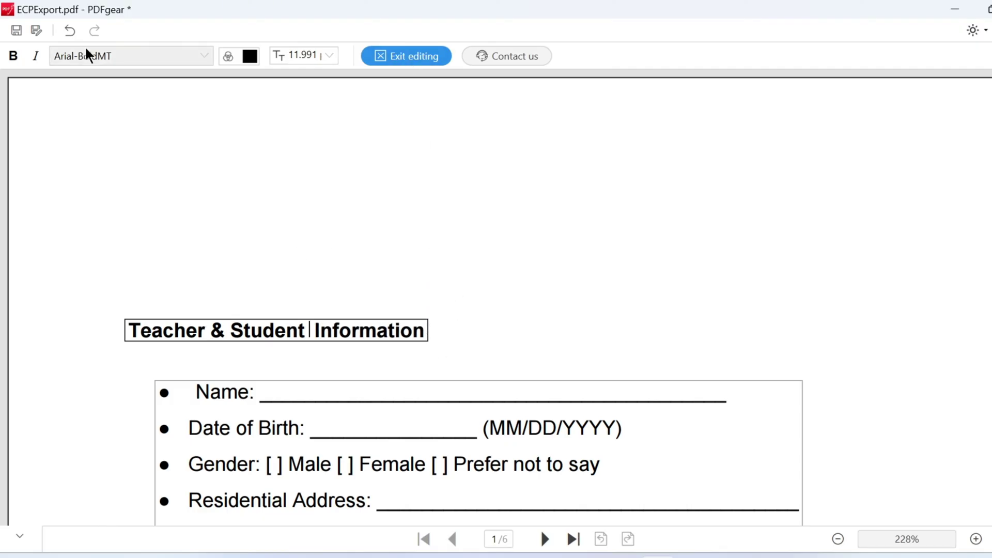
pyautogui.click(16, 30)
pyautogui.click(390, 63)
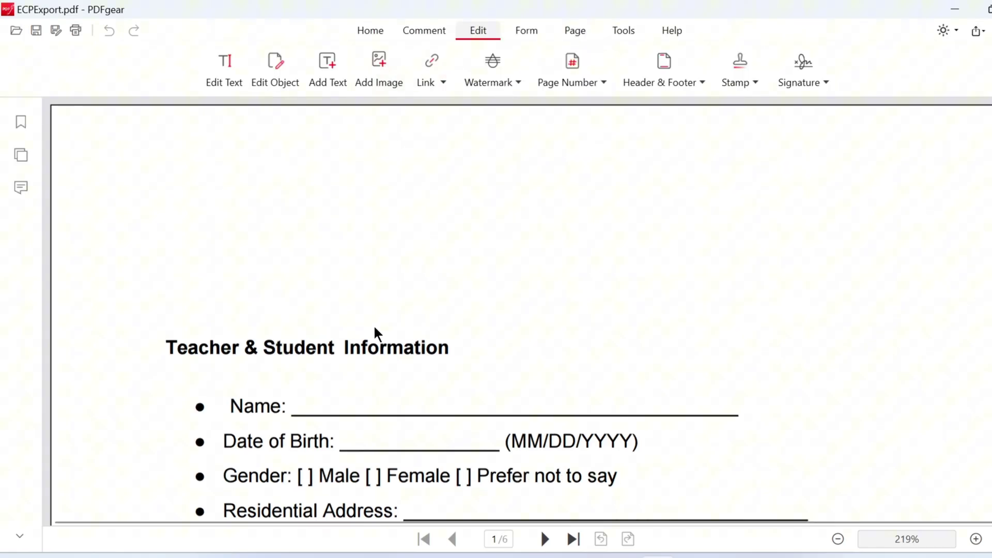
pyautogui.scroll(-2, 543, 333)
pyautogui.moveTo(166, 176); pyautogui.dragTo(507, 184)
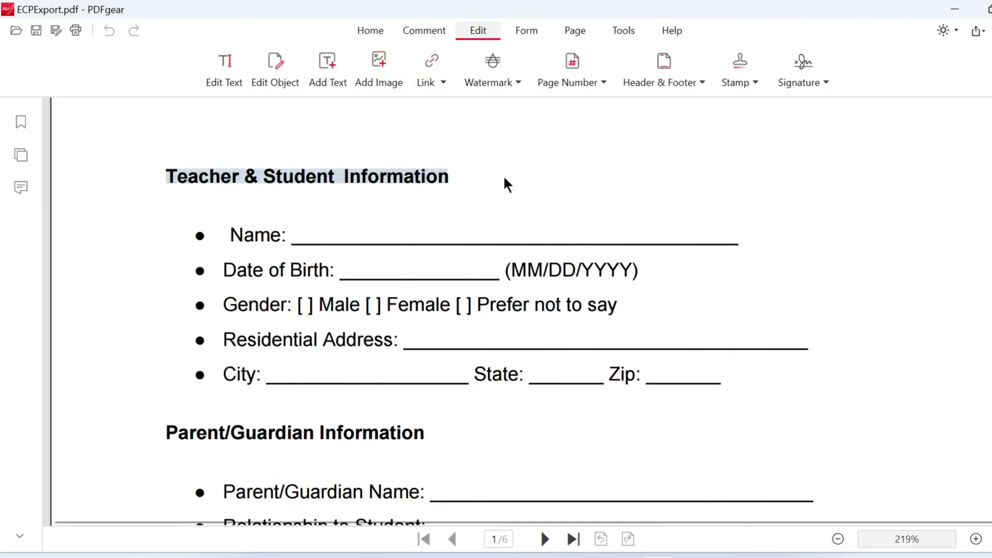
# Step: Copy the new 'Teacher & Student Information' heading and verify it in clipboard history
pyautogui.click(541, 200)
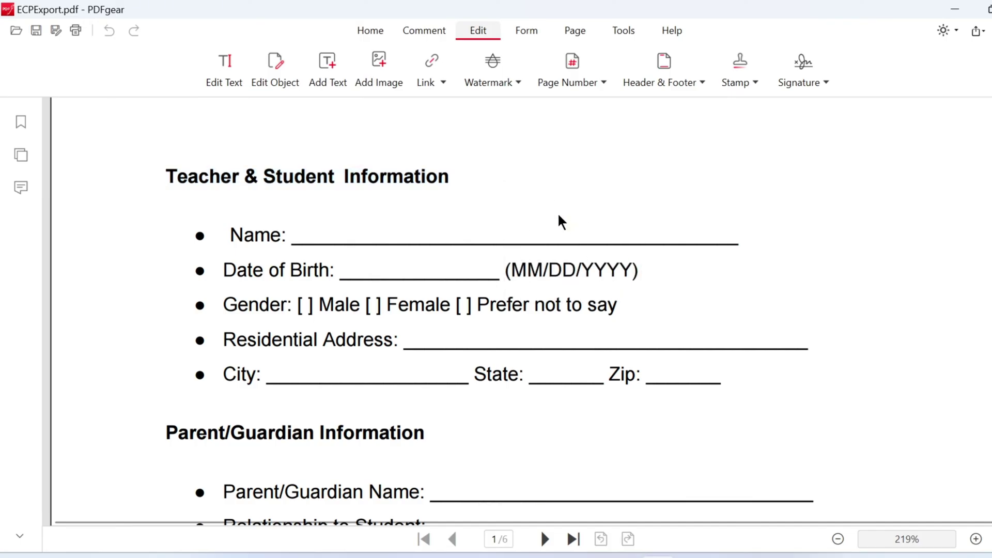
pyautogui.press('super+v')
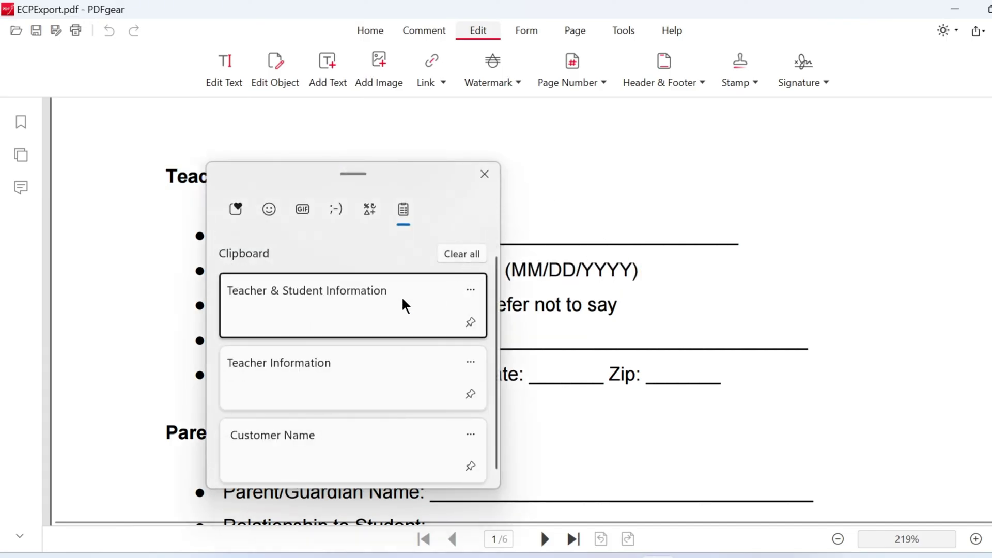
pyautogui.click(486, 177)
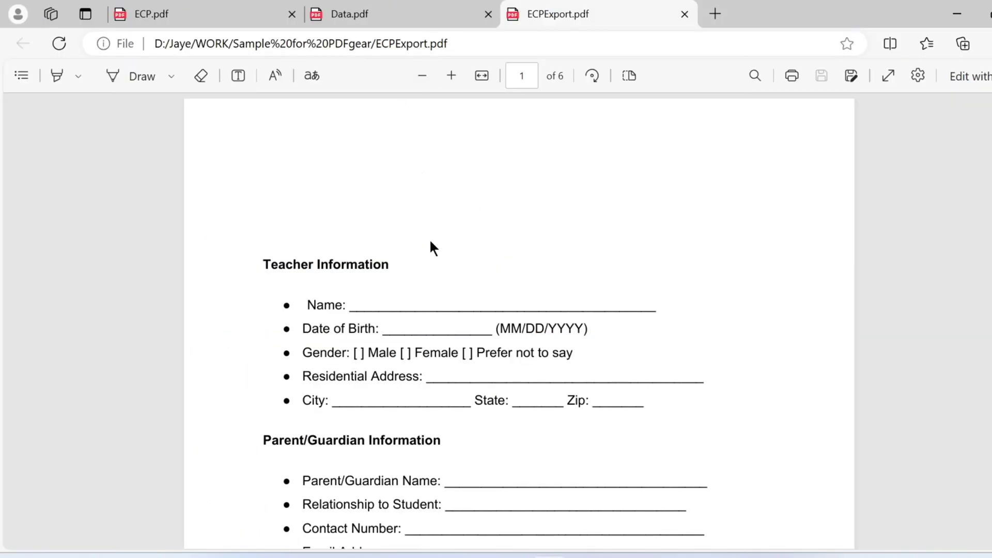
pyautogui.scroll(-1, 430, 246)
# Step: Check ECP.pdf's permissions, then print it to Microsoft Print to PDF as 'Printed ECP'
pyautogui.click(165, 9)
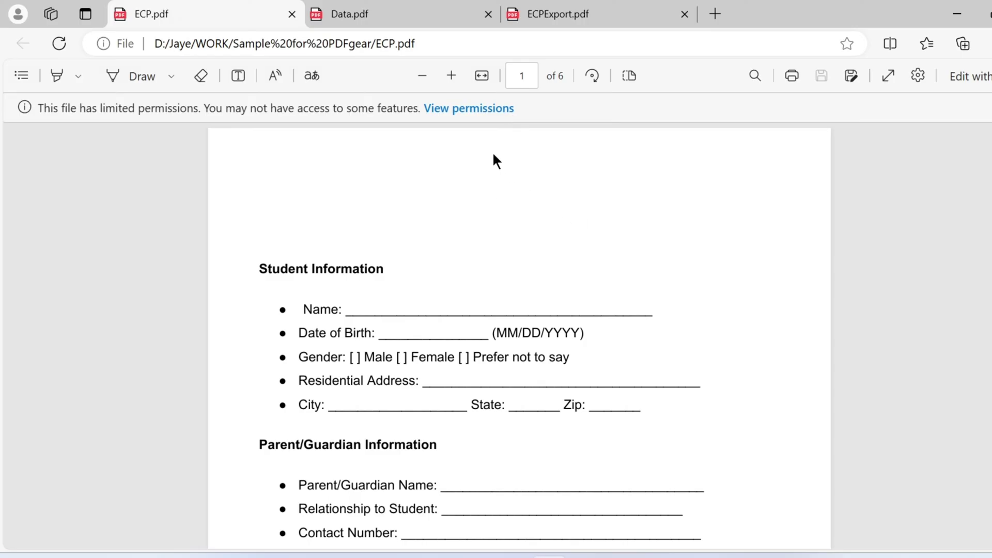
pyautogui.click(472, 113)
pyautogui.click(674, 167)
pyautogui.click(789, 73)
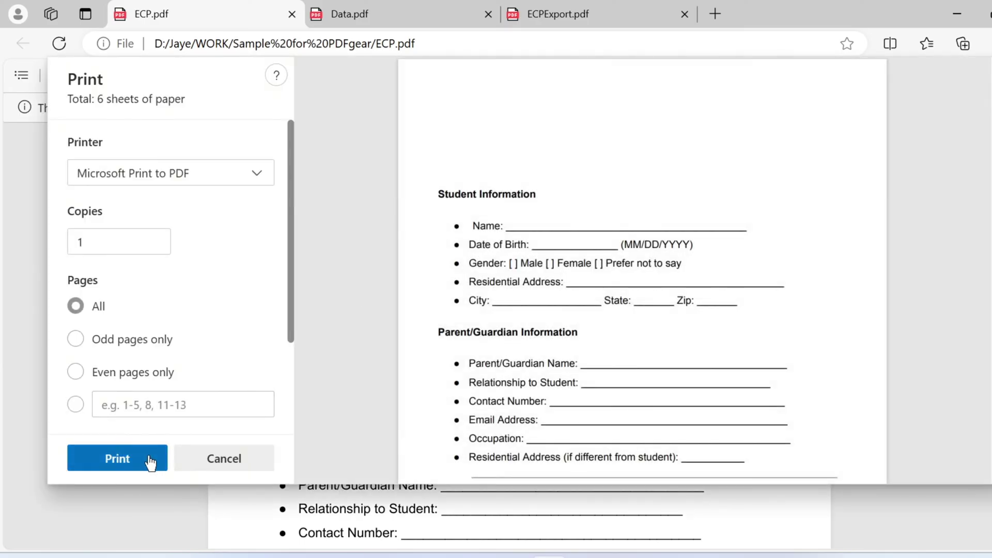
pyautogui.click(150, 462)
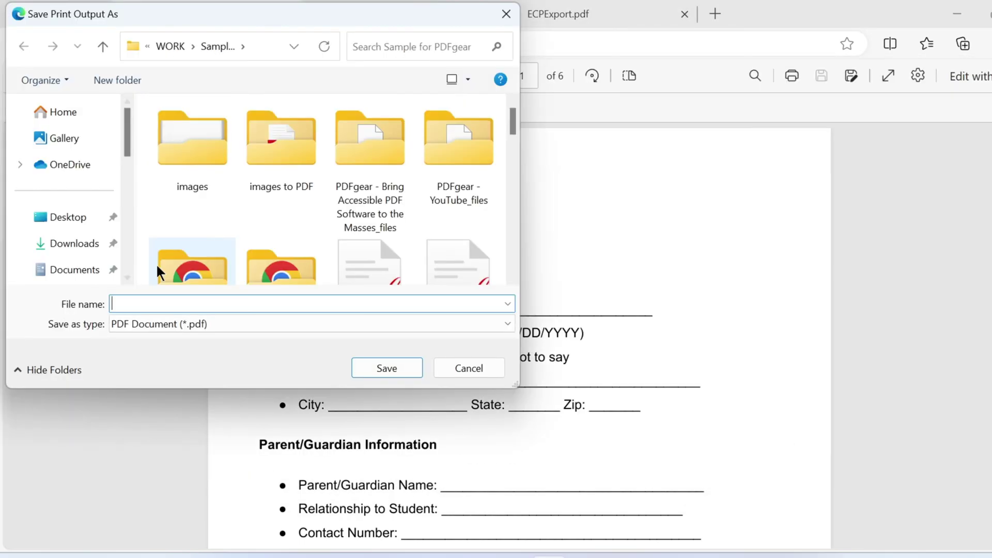
pyautogui.write('Printed ECP')
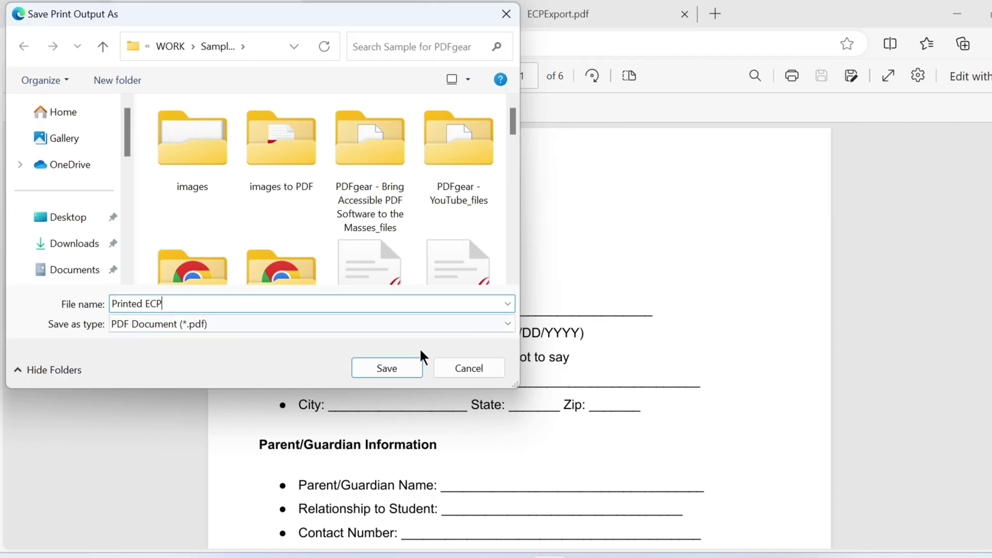
pyautogui.click(388, 368)
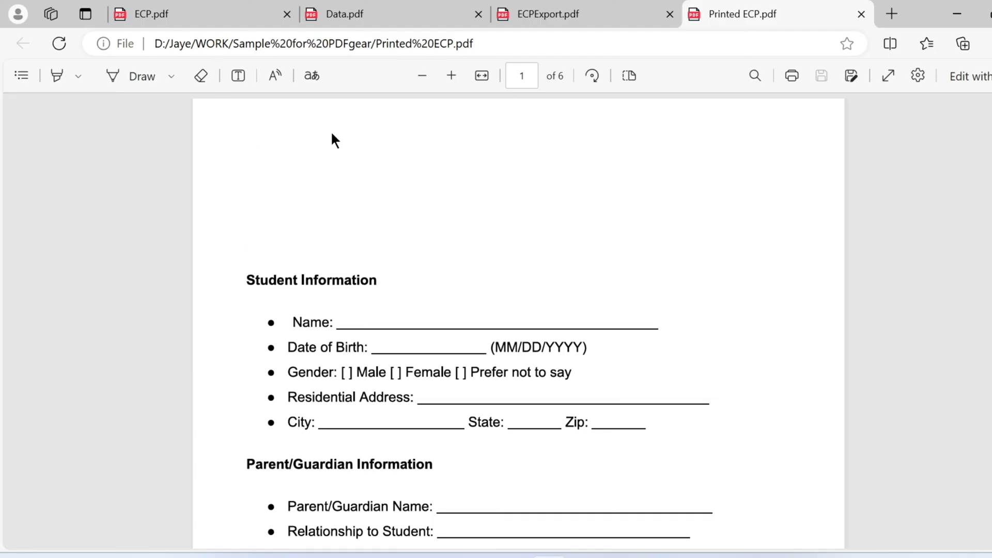
# Step: Close the Data.pdf and ECPExport.pdf tabs and switch to Printed ECP.pdf
pyautogui.click(118, 12)
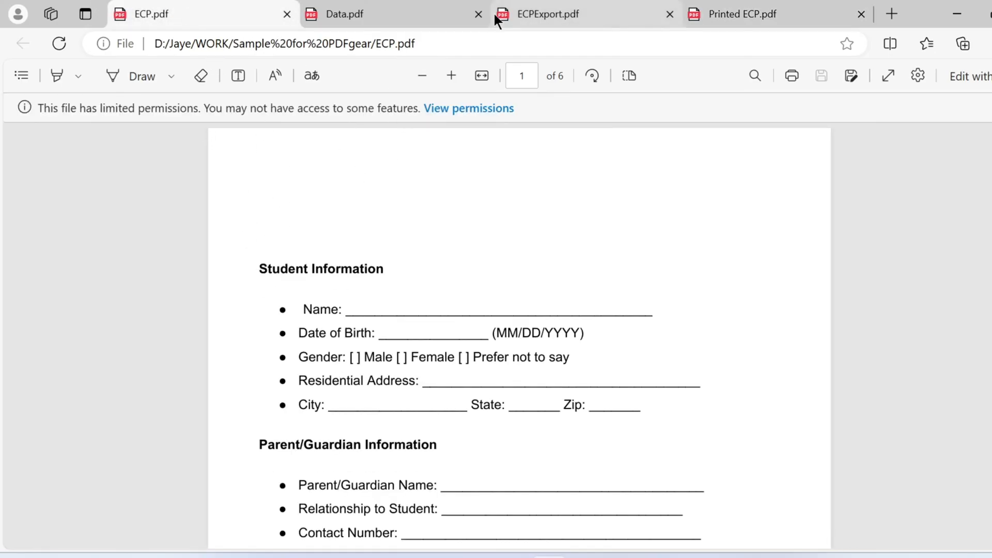
pyautogui.click(478, 13)
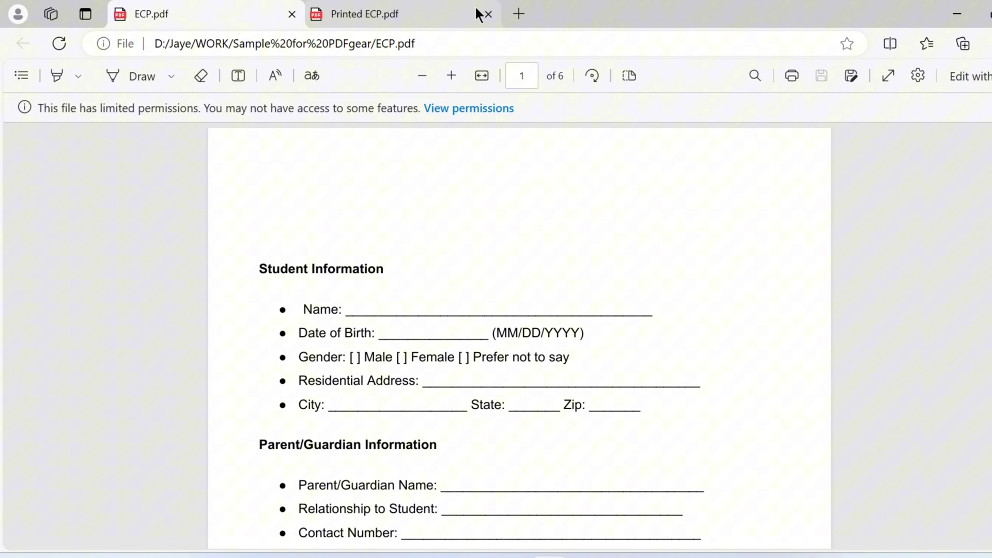
pyautogui.click(446, 16)
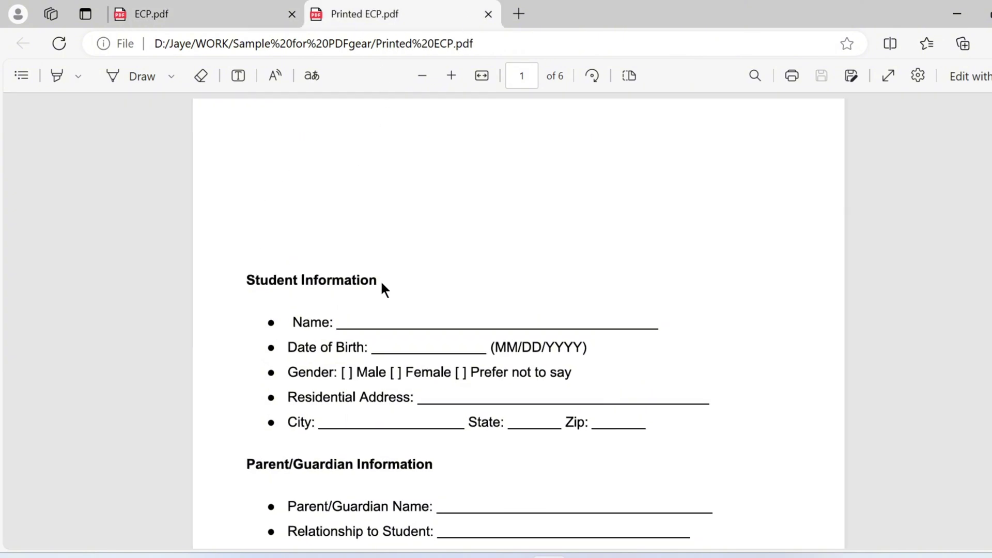
pyautogui.scroll(5, 256, 291)
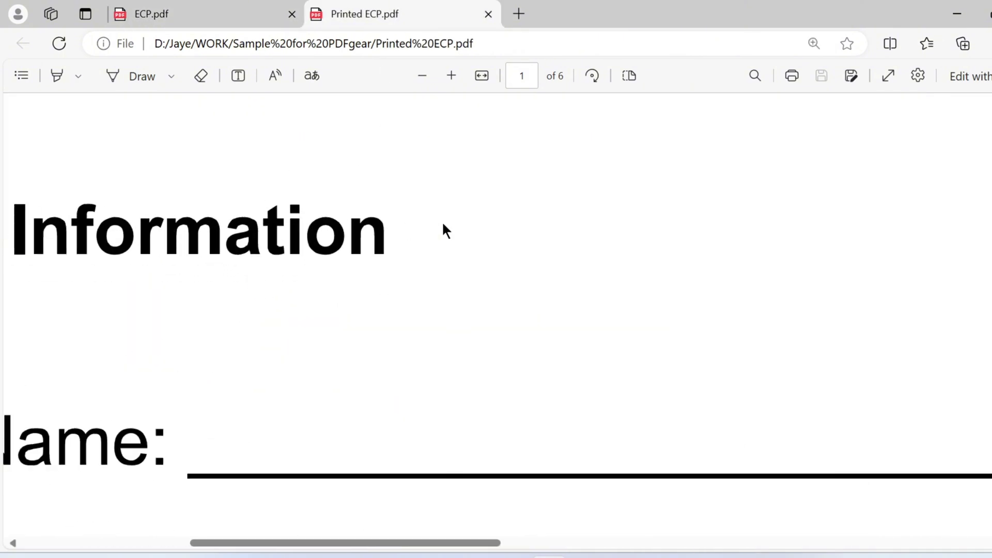
pyautogui.scroll(-2, 443, 230)
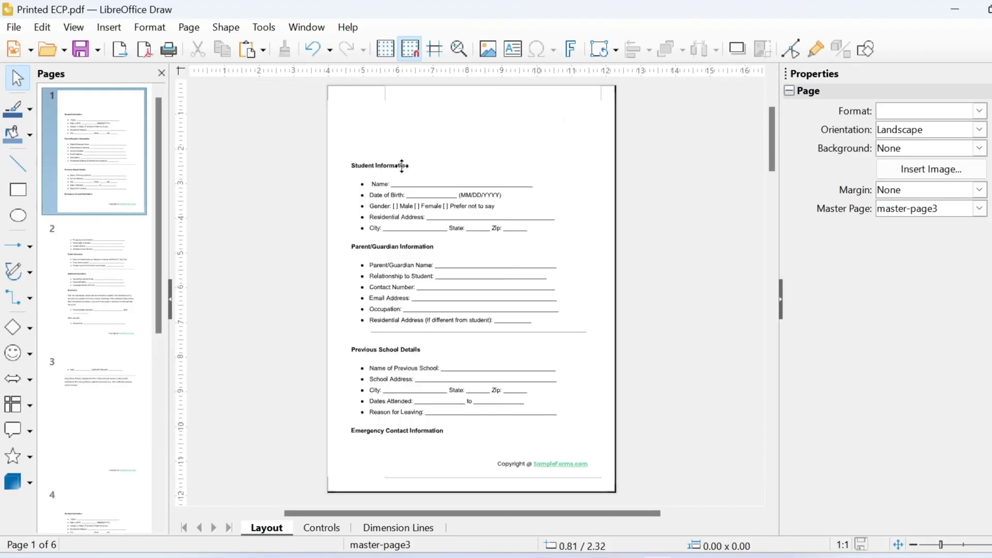
# Step: Try resizing a small heading curve, undo it, then enlarge the black letter 'a' shape
pyautogui.click(397, 173)
pyautogui.scroll(2, 407, 222)
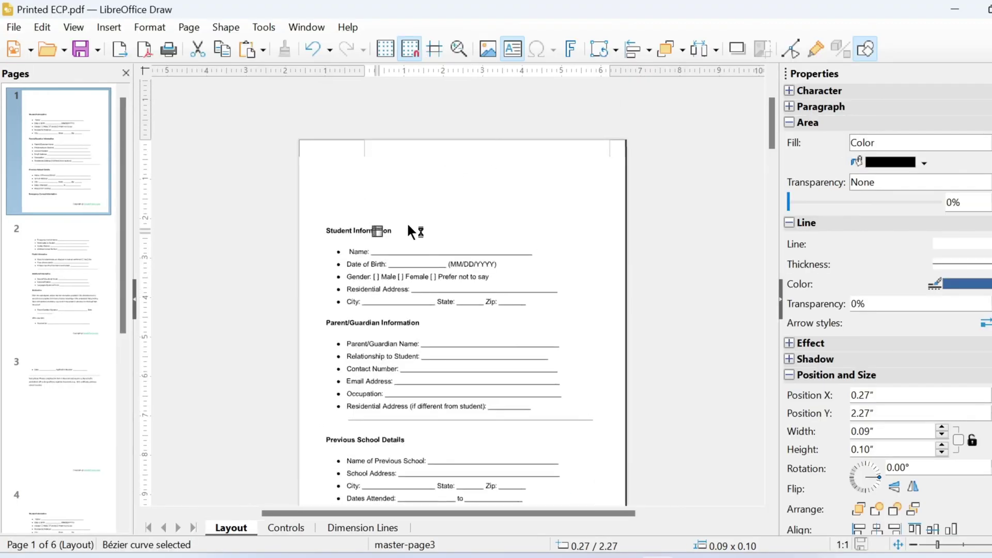
pyautogui.scroll(2, 391, 267)
pyautogui.scroll(1, 368, 173)
pyautogui.scroll(2, 322, 220)
pyautogui.scroll(1, 328, 215)
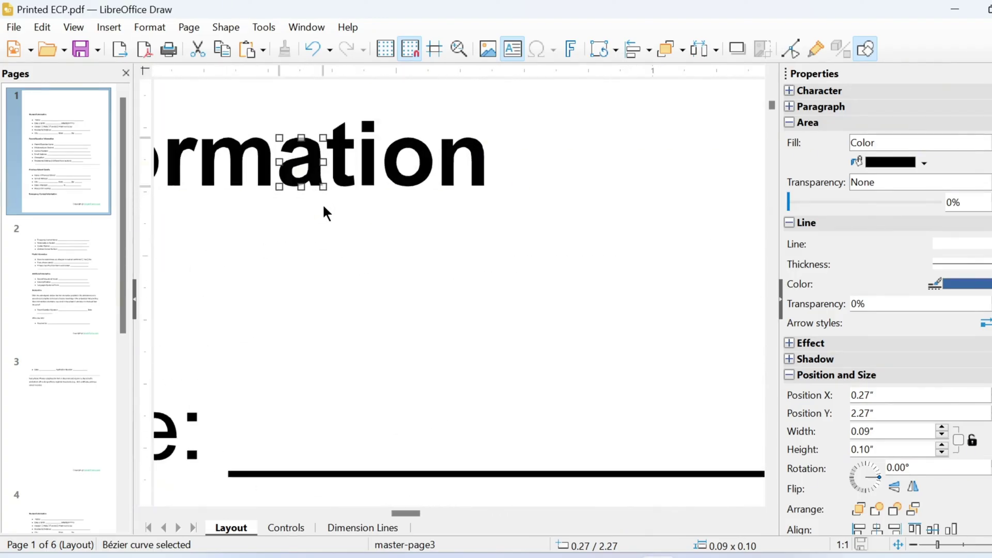
pyautogui.scroll(1, 316, 174)
pyautogui.moveTo(321, 177); pyautogui.dragTo(337, 187)
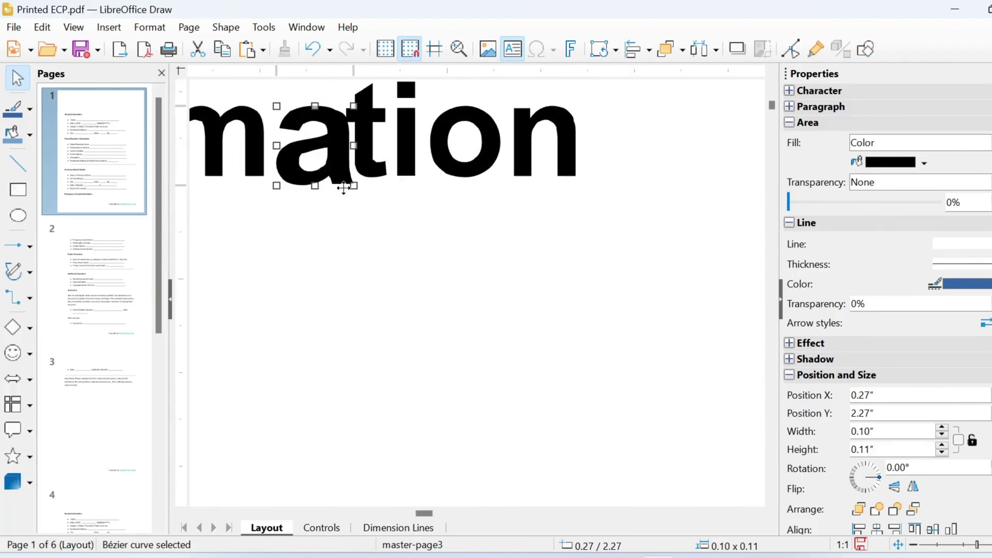
pyautogui.hotkey('ctrl', 'z')
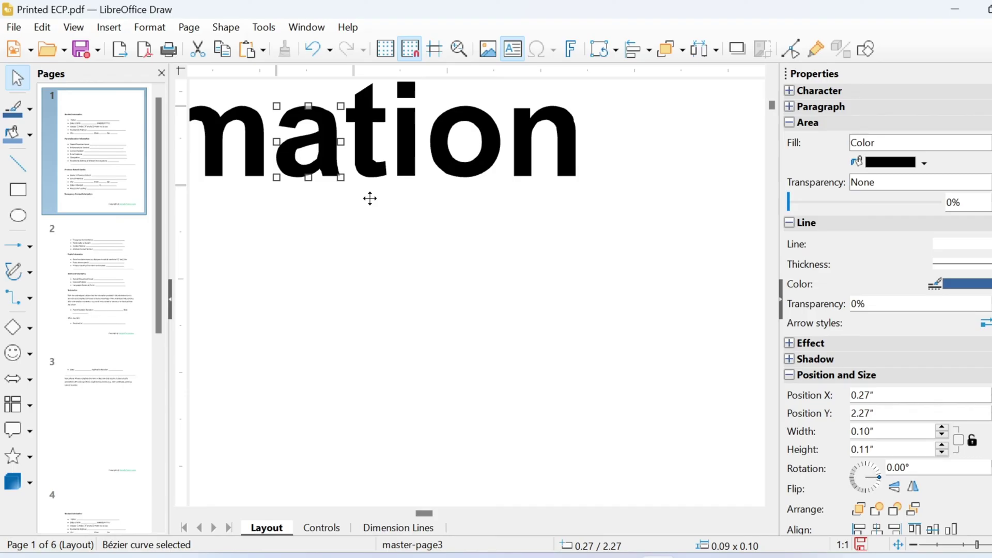
pyautogui.scroll(-1, 369, 210)
pyautogui.scroll(-1, 346, 265)
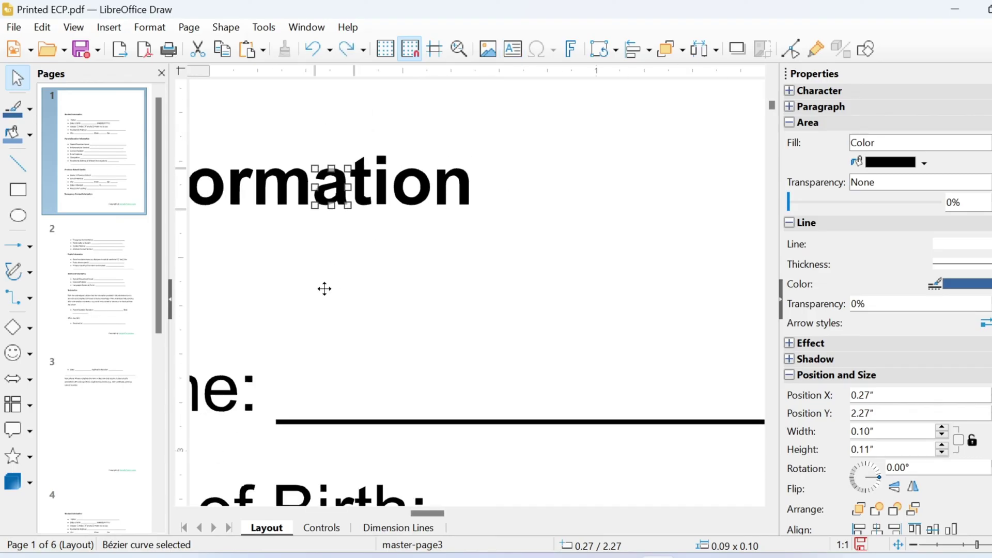
pyautogui.moveTo(427, 515)
pyautogui.mouseDown()
pyautogui.moveTo(334, 513)
pyautogui.moveTo(411, 510)
pyautogui.mouseUp()
pyautogui.scroll(-1, 440, 388)
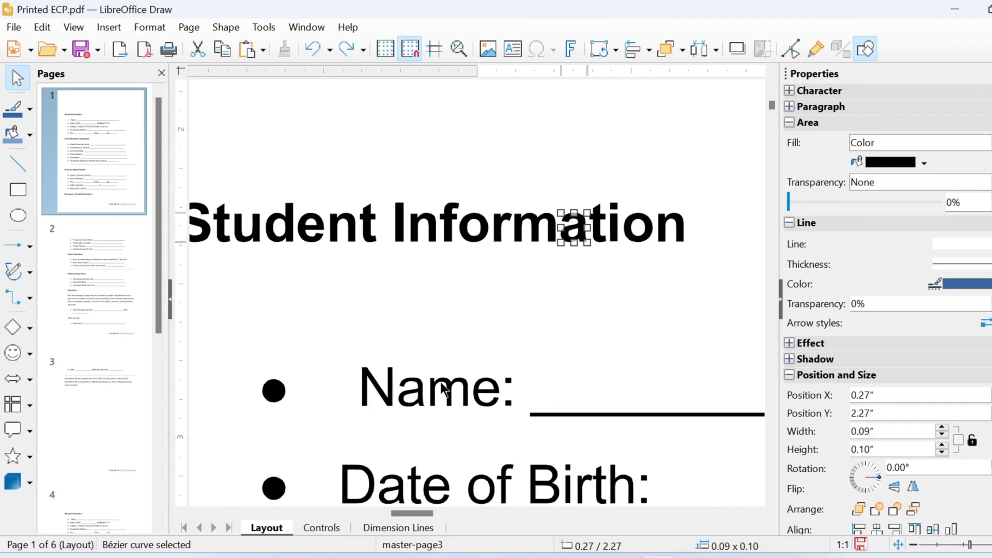
pyautogui.scroll(-1, 485, 353)
pyautogui.scroll(-1, 541, 343)
pyautogui.scroll(-3, 529, 335)
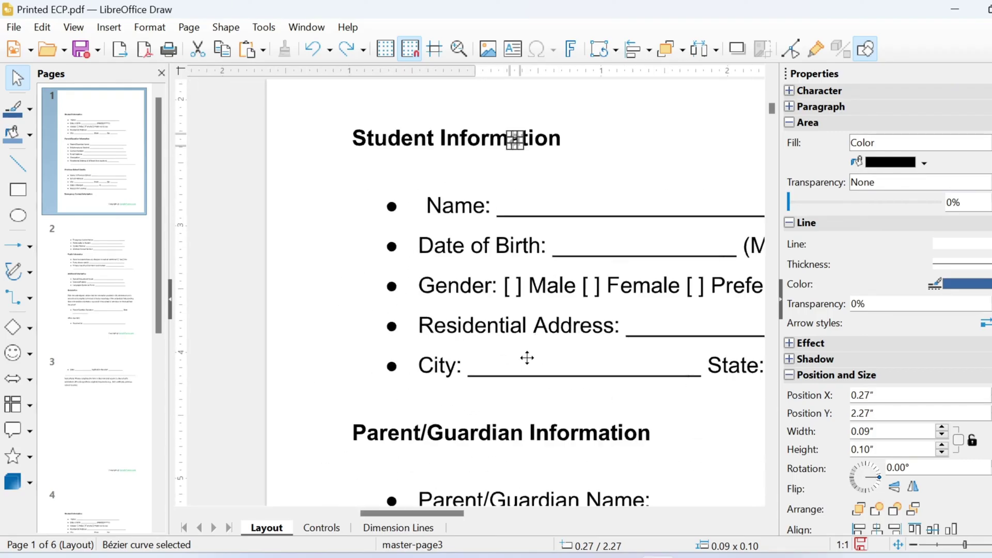
pyautogui.moveTo(414, 513); pyautogui.dragTo(434, 517)
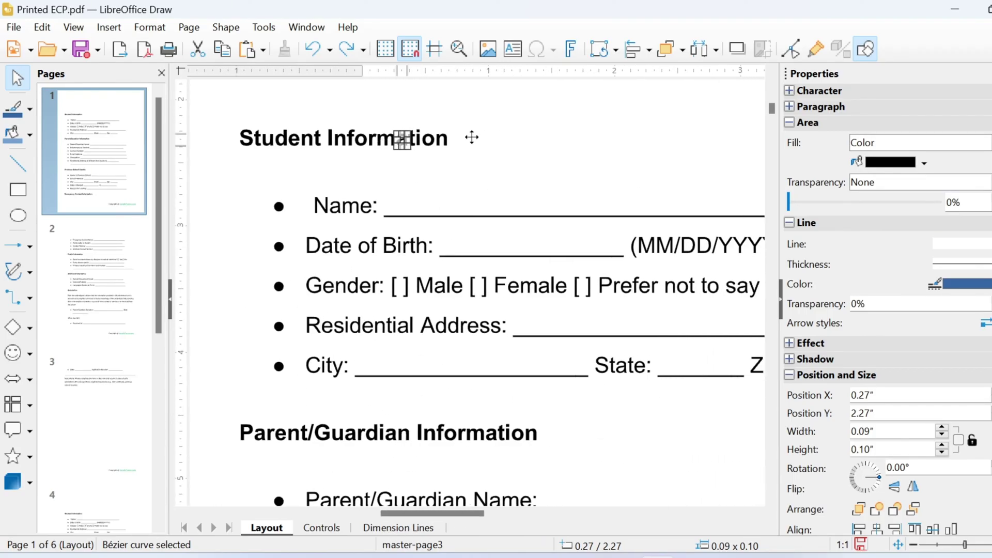
pyautogui.moveTo(408, 148); pyautogui.dragTo(566, 261)
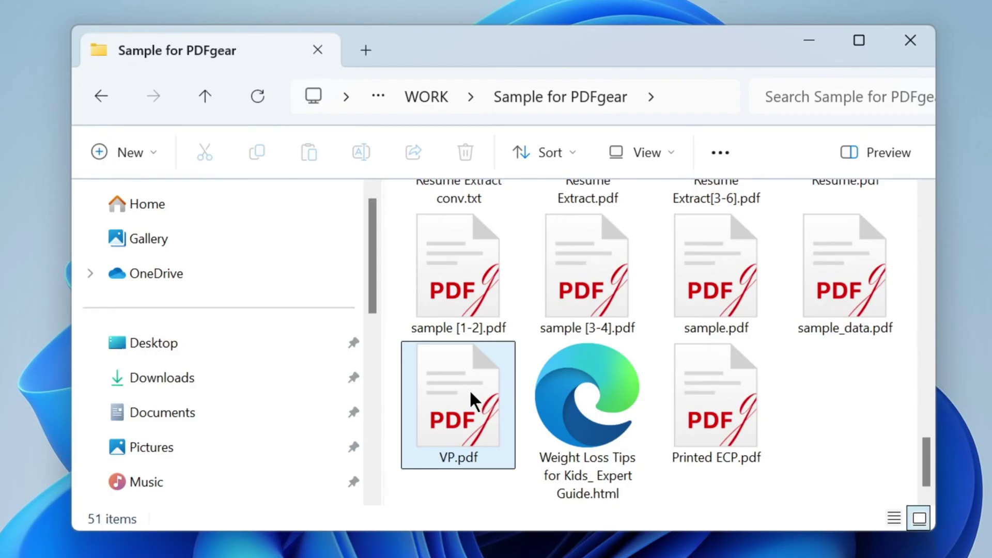
pyautogui.doubleClick(469, 389)
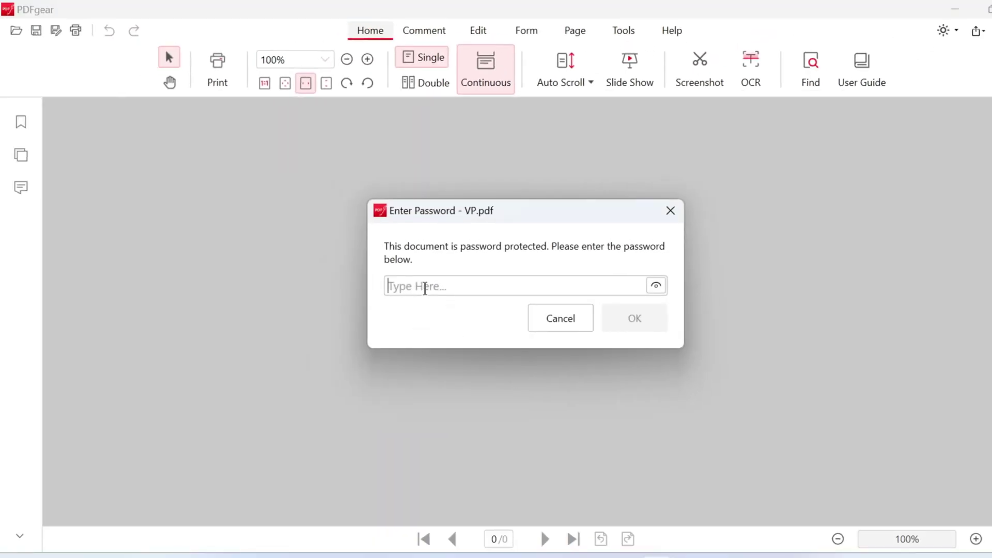
pyautogui.write('15')
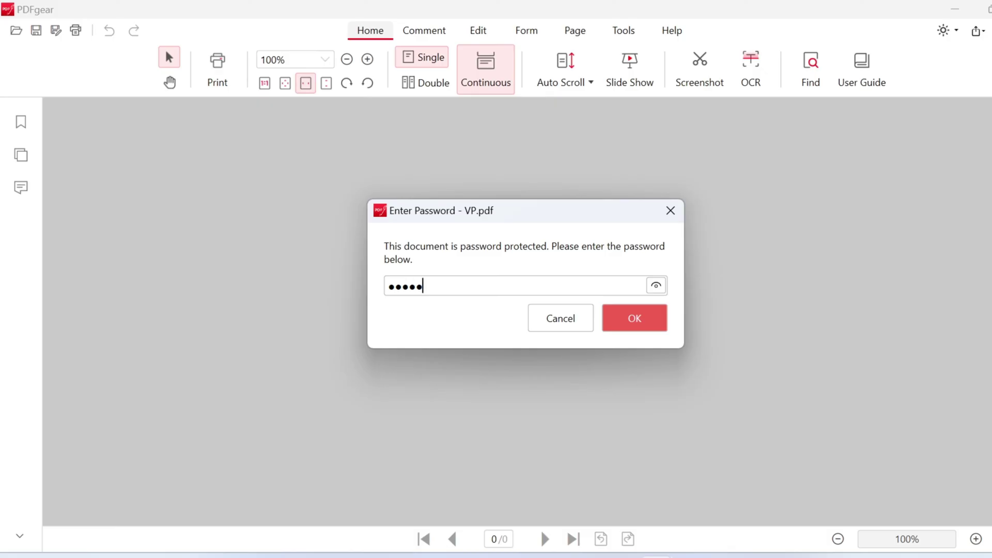
pyautogui.write('6')
# Step: Unlock VP.pdf with its password, remove the password, and reopen it to confirm
pyautogui.click(644, 318)
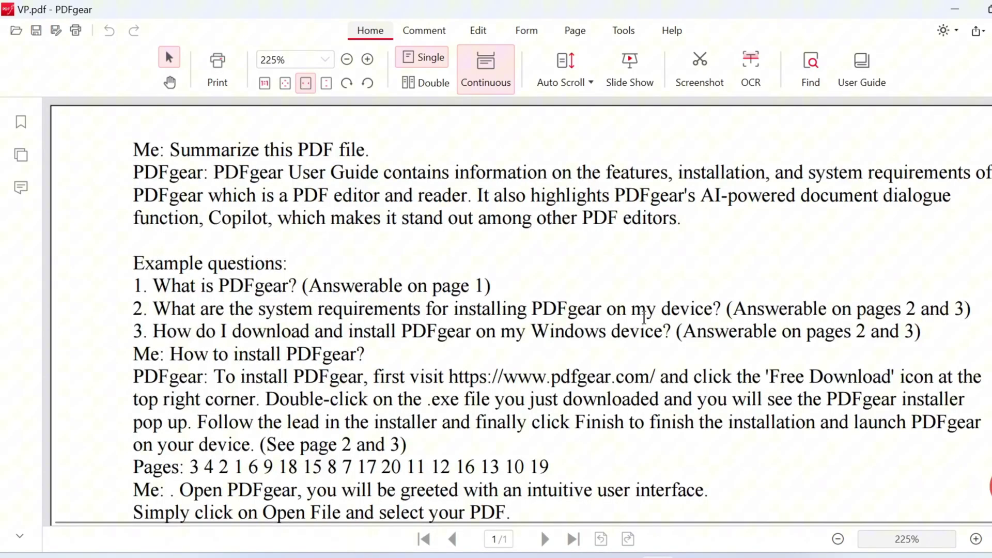
pyautogui.scroll(-5, 629, 329)
pyautogui.scroll(5, 517, 292)
pyautogui.scroll(-1, 517, 293)
pyautogui.click(625, 34)
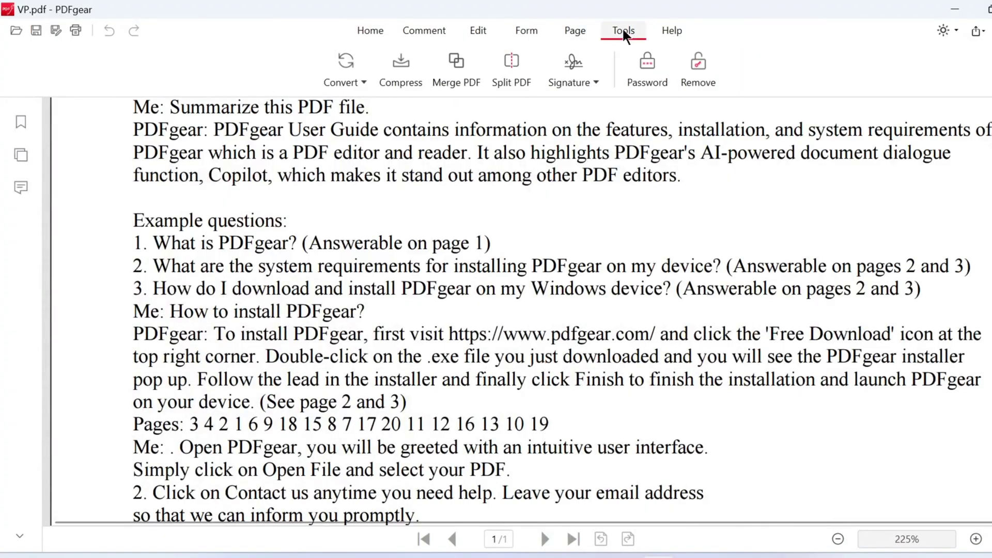
pyautogui.click(689, 69)
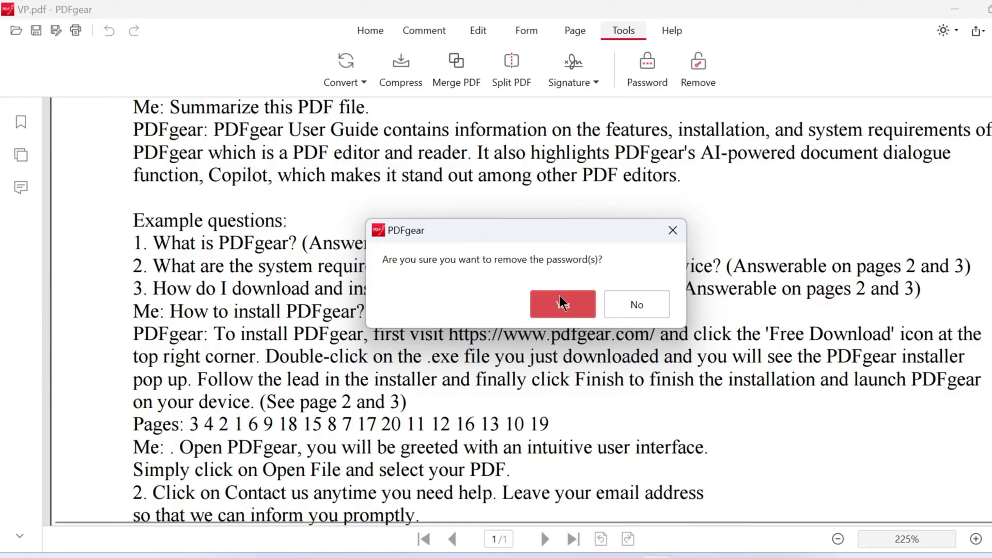
pyautogui.click(563, 306)
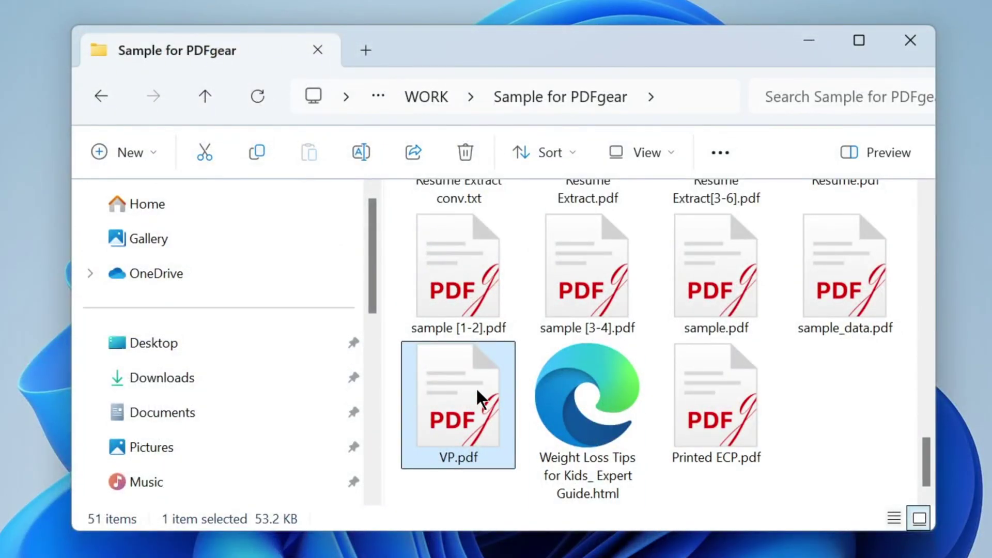
pyautogui.doubleClick(476, 388)
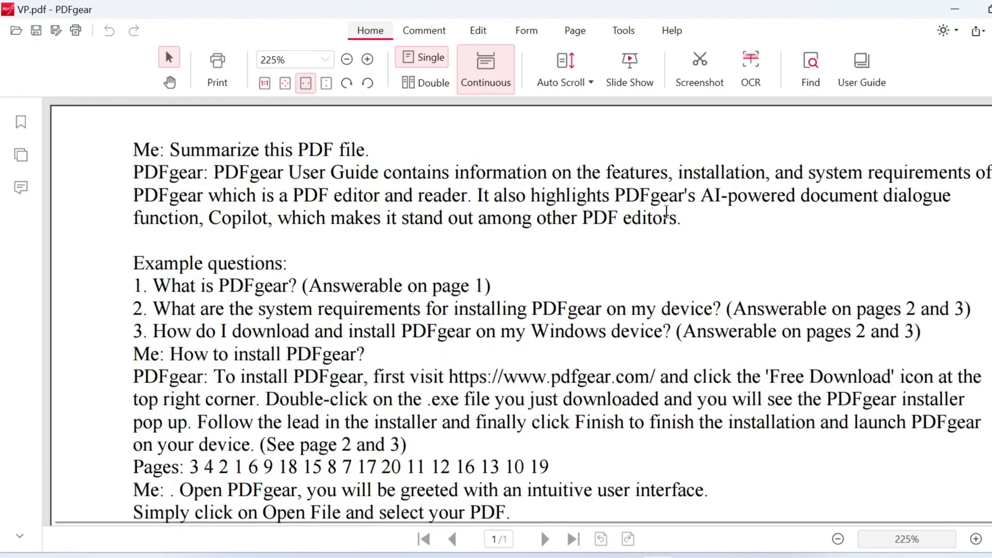
# Step: Give VP.pdf a new, confirmed open password and save it with Ctrl+S
pyautogui.click(624, 33)
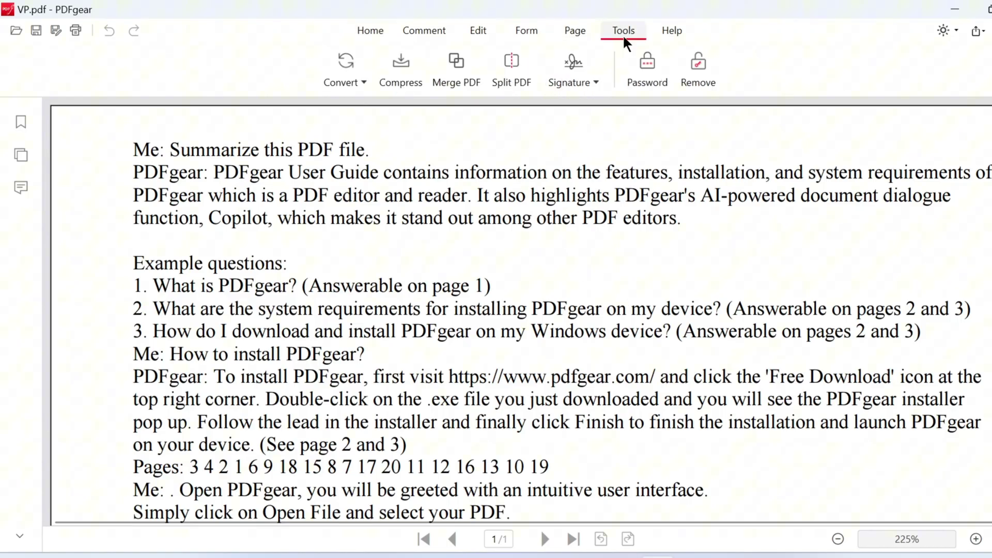
pyautogui.click(643, 66)
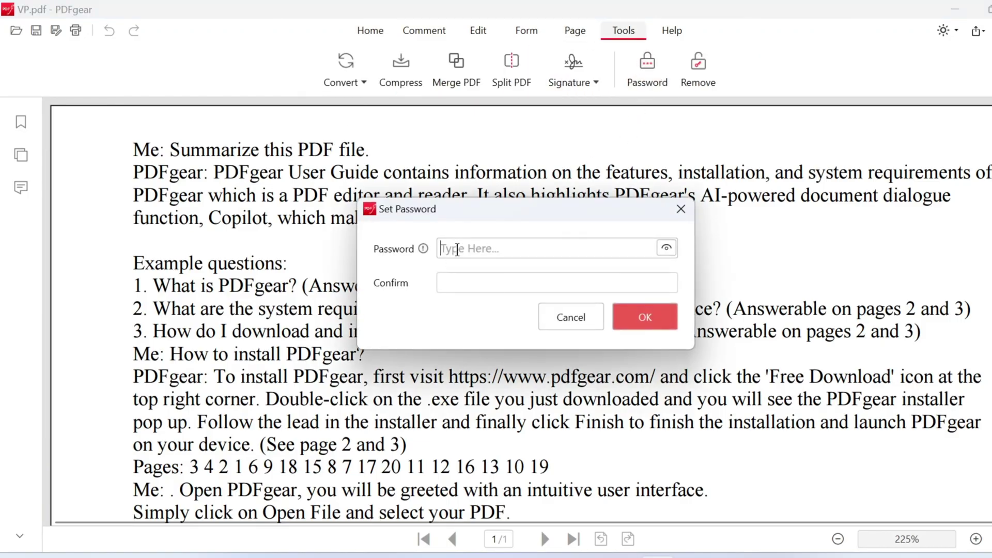
pyautogui.click(469, 283)
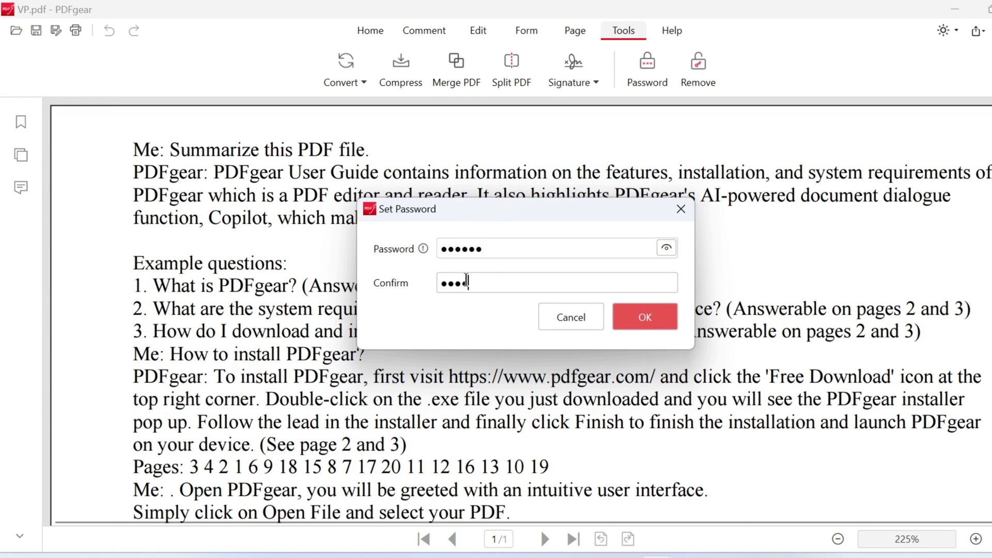
pyautogui.click(643, 317)
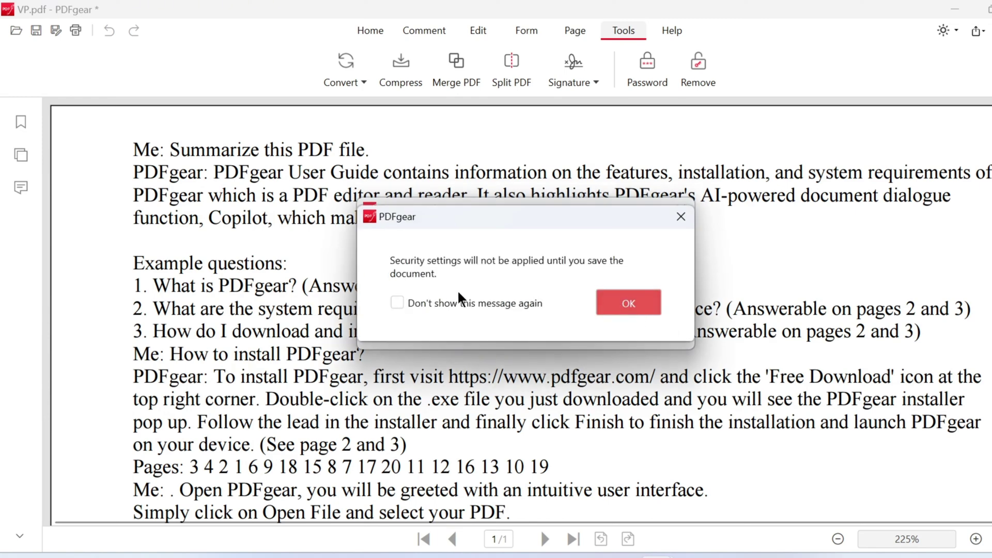
pyautogui.click(629, 303)
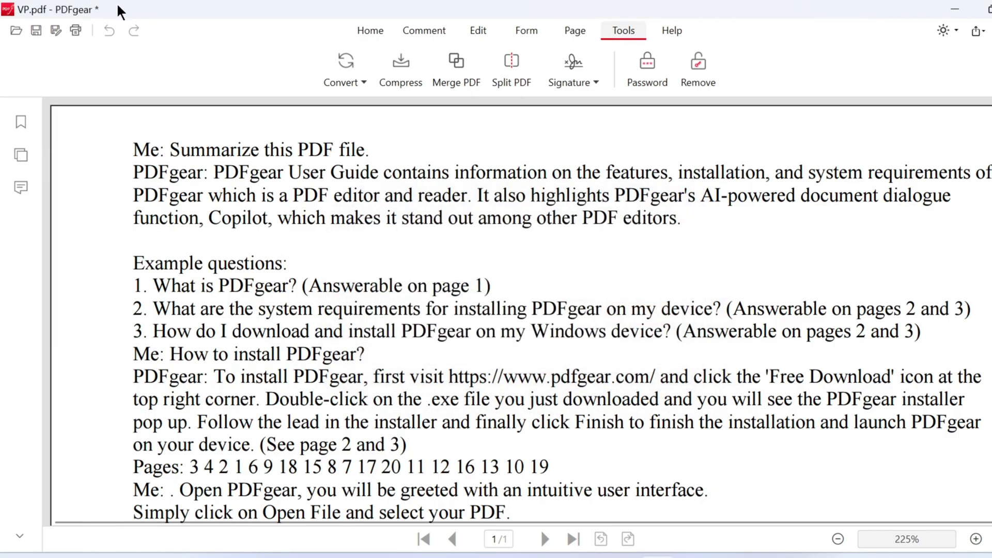
pyautogui.hotkey('ctrl', 's')
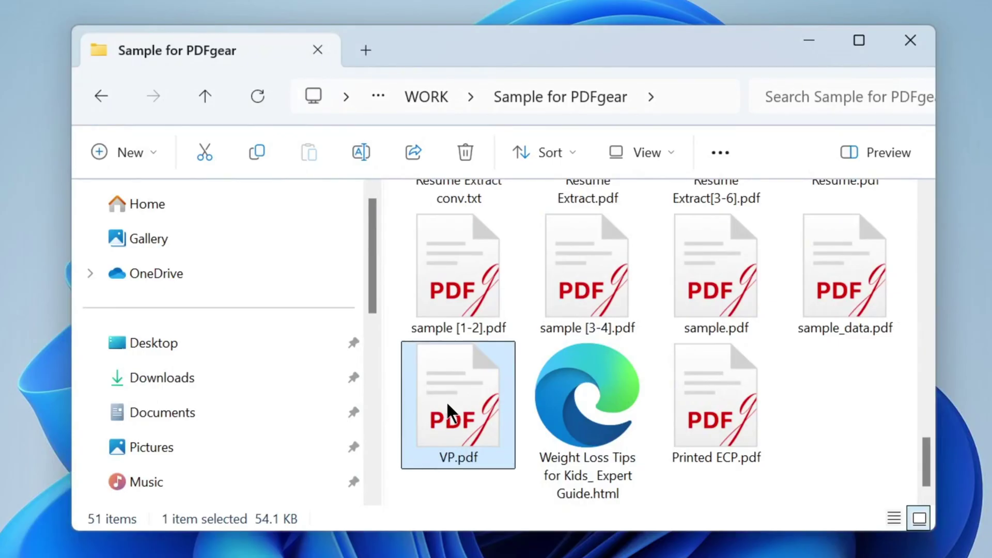
# Step: Reopen VP.pdf and enter its new password to unlock the Copilot-guide text
pyautogui.doubleClick(448, 412)
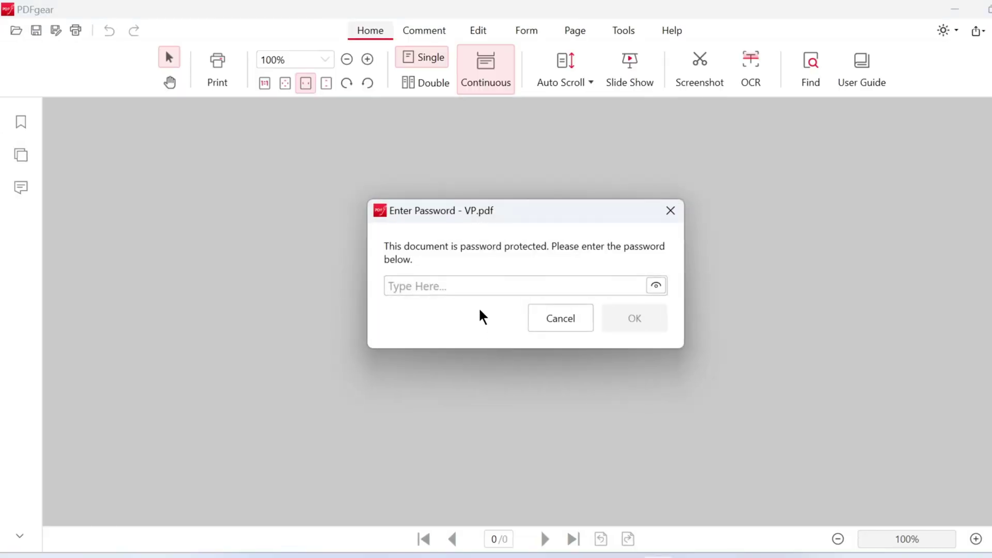
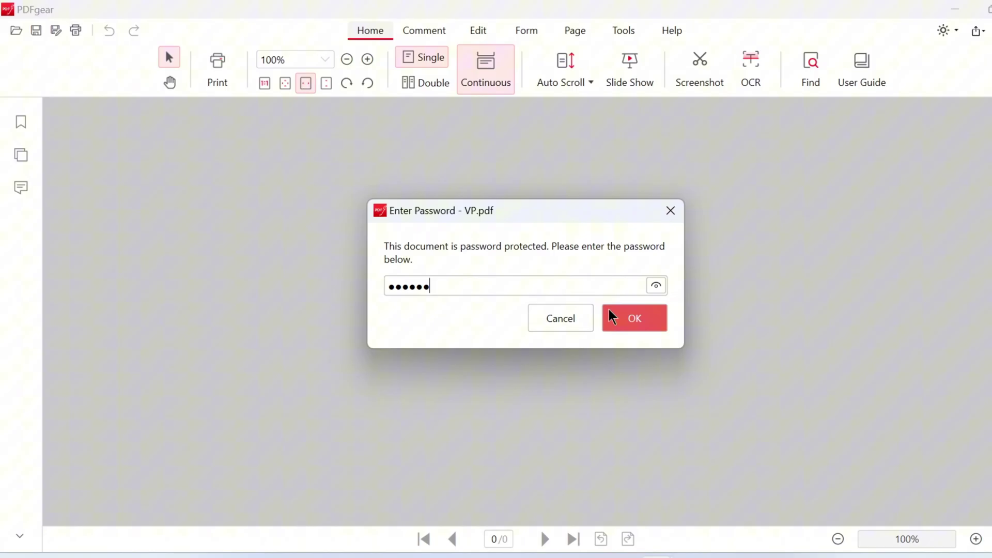
pyautogui.click(634, 314)
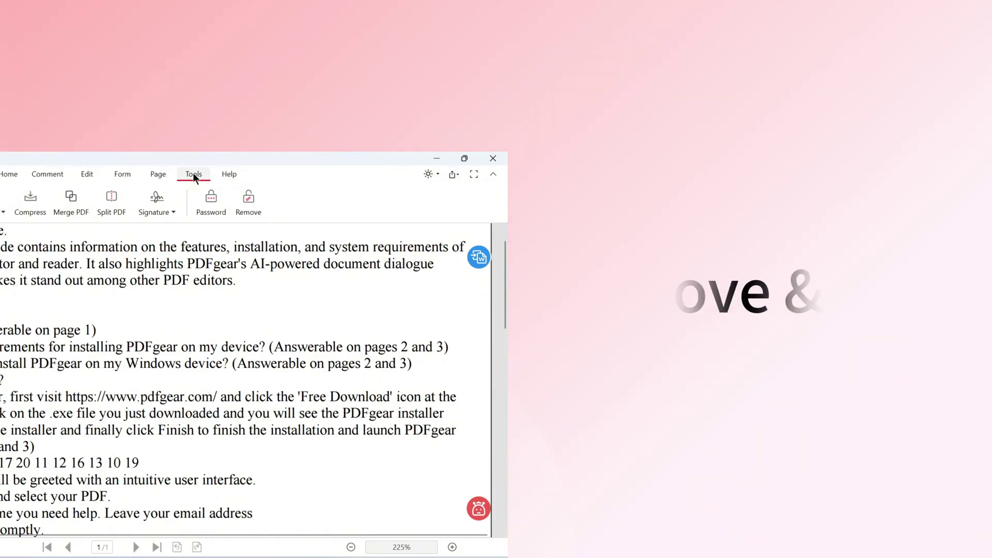
pyautogui.click(249, 203)
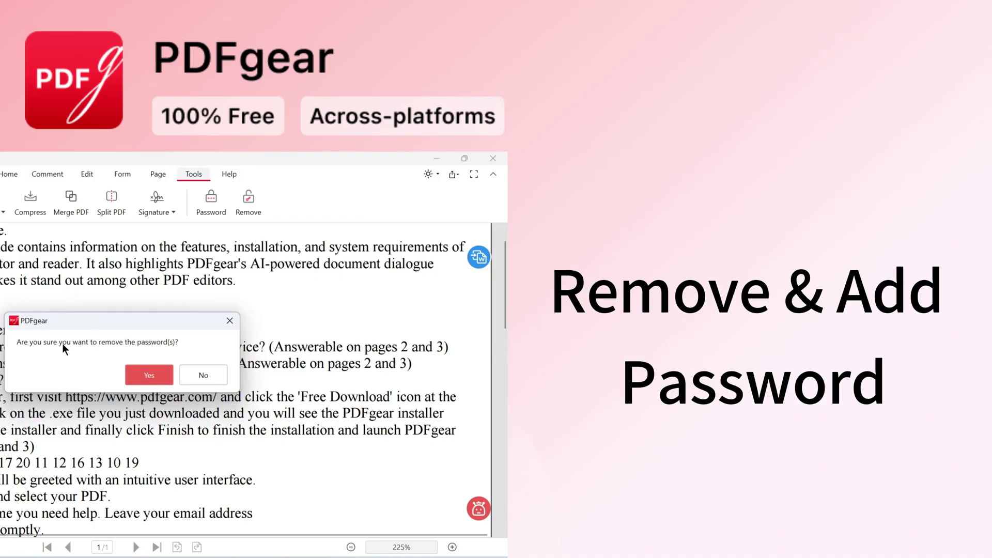
pyautogui.click(150, 377)
pyautogui.click(211, 203)
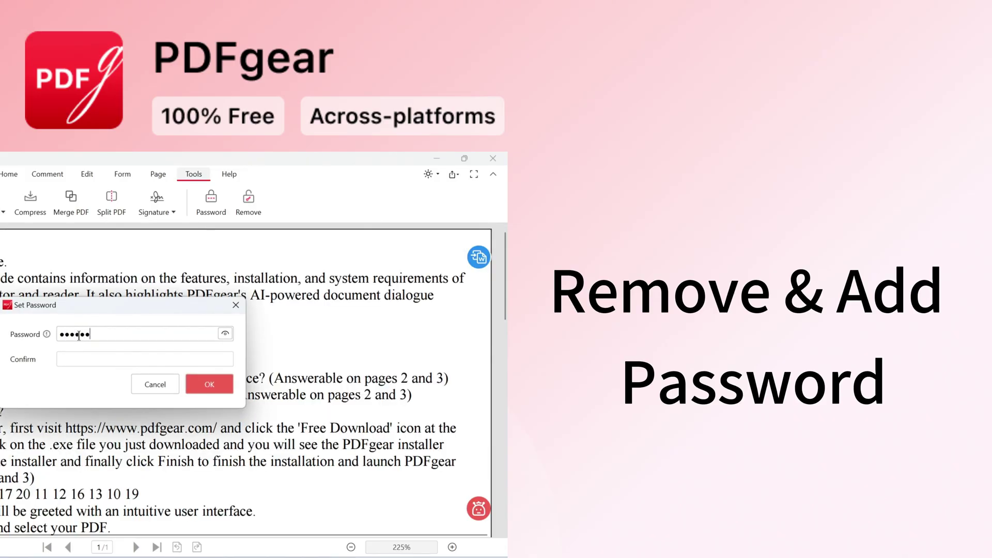
pyautogui.press('Tab')
pyautogui.click(207, 384)
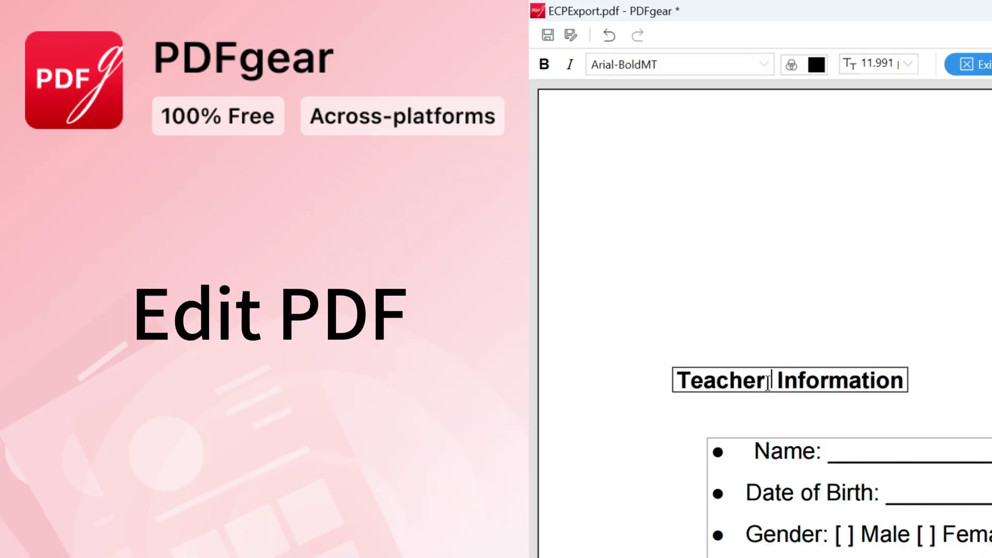
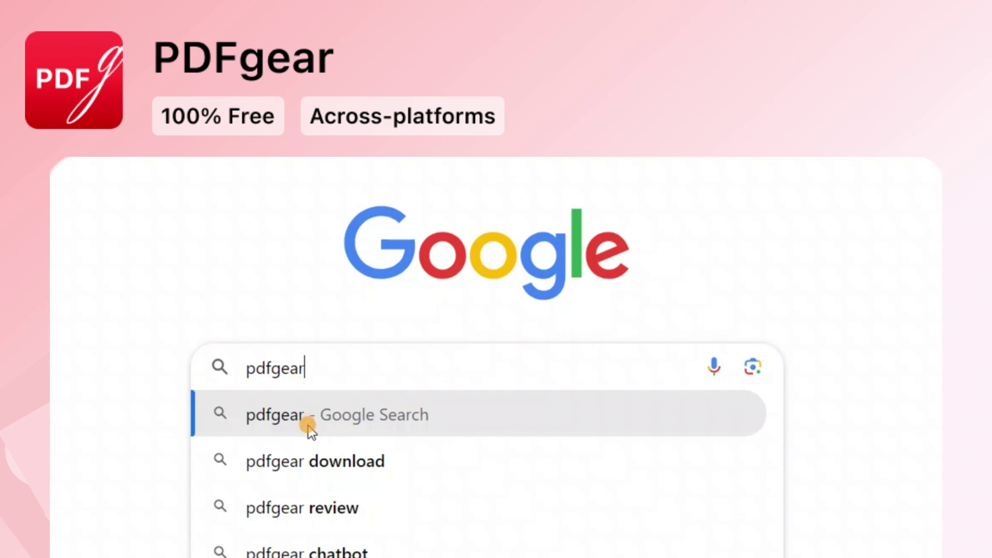
pyautogui.click(311, 419)
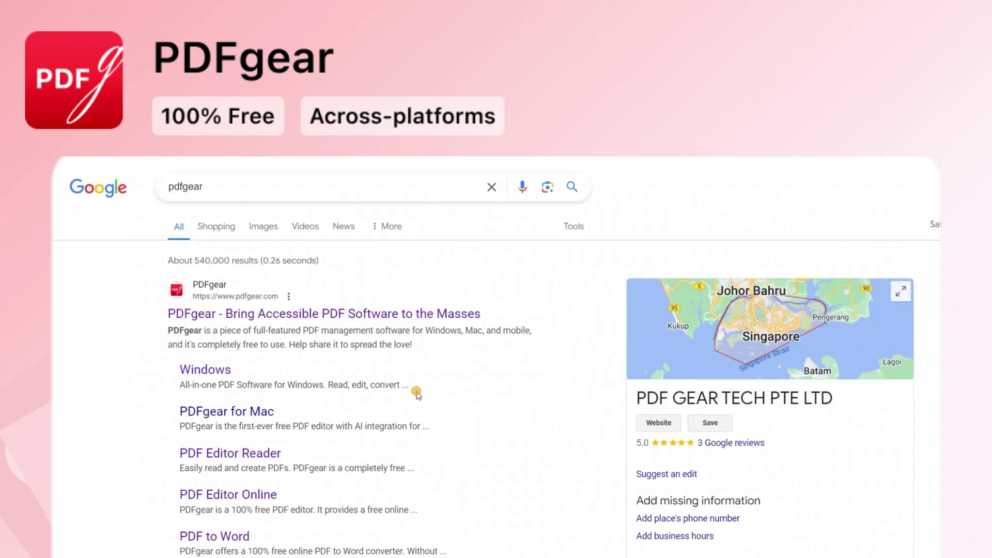
pyautogui.click(200, 318)
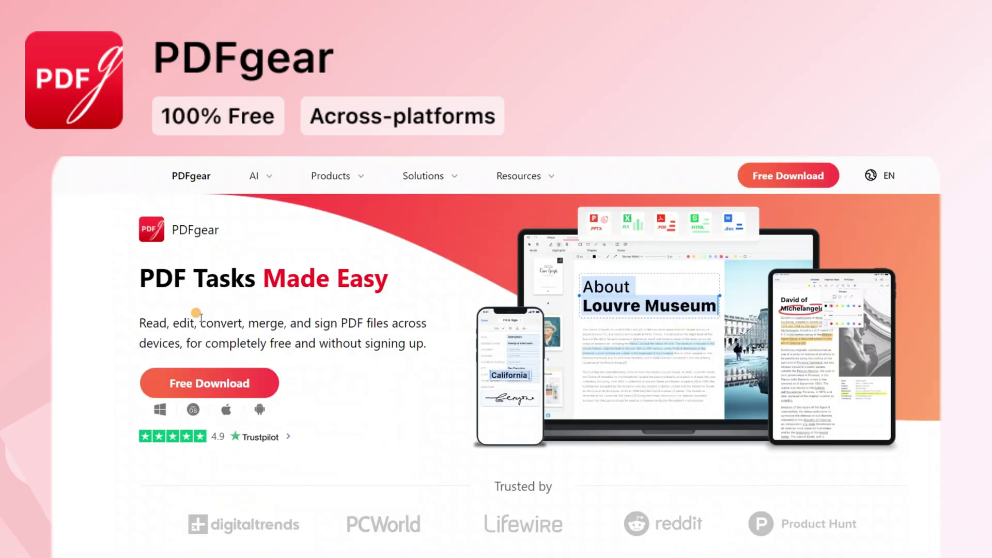